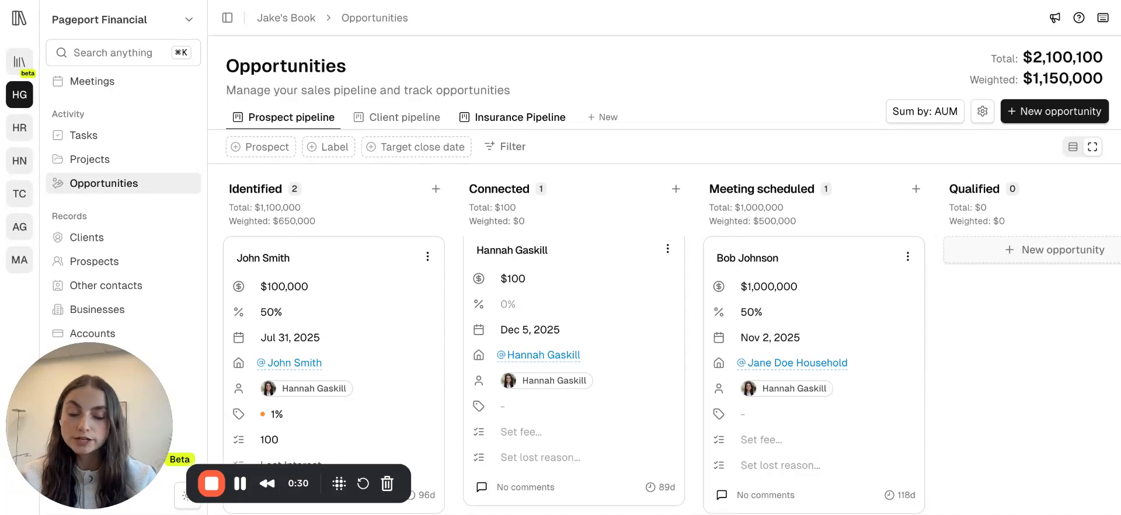
Open the new-pipeline dialog, close it unused, and switch to the Insurance Pipeline board.
left_click(604, 117)
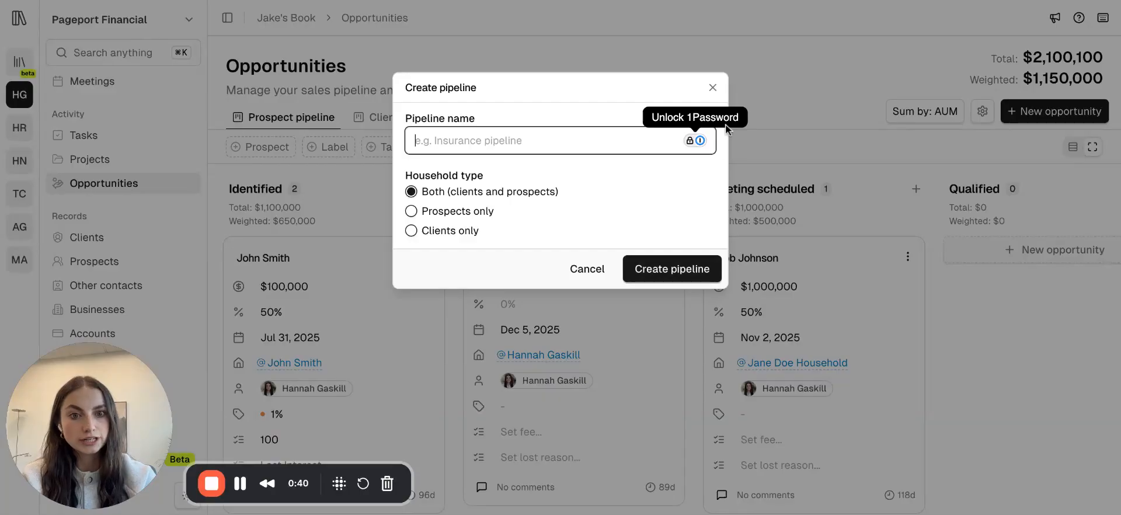
left_click(710, 87)
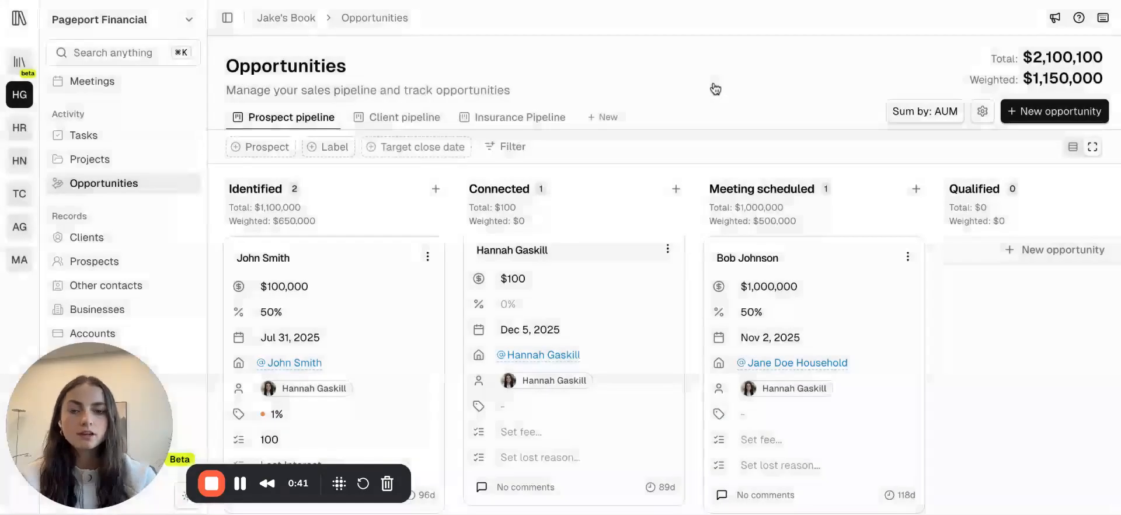
left_click(501, 117)
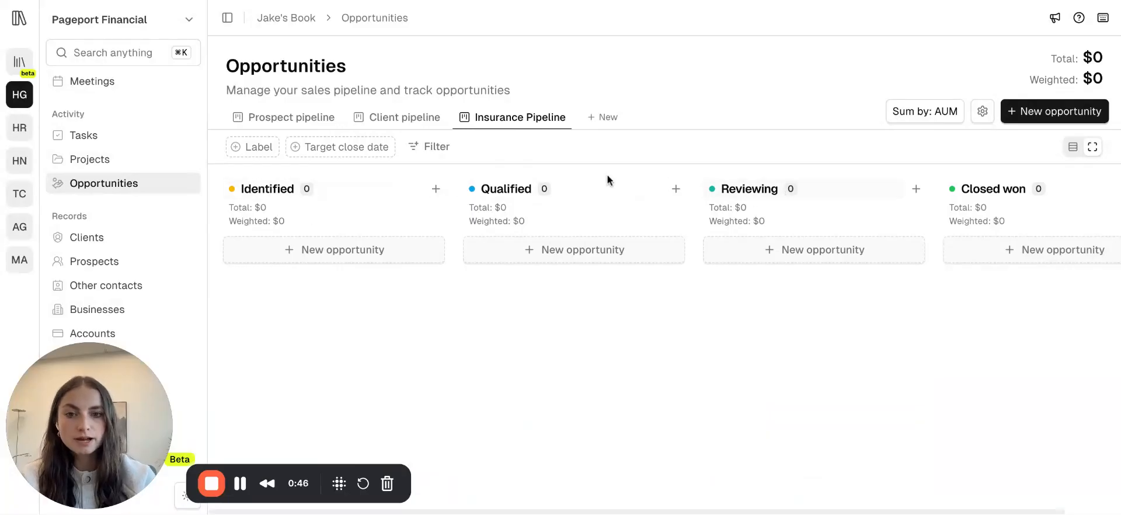
Inspect the Identified stage options and the Insurance Pipeline's stage list in the pipeline editor without saving.
left_click(270, 190)
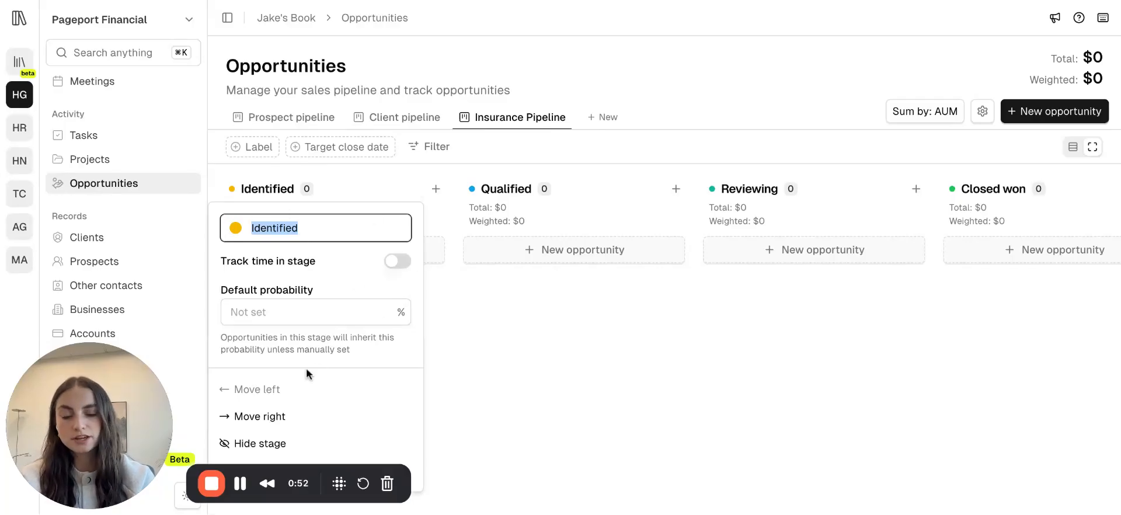
left_click(601, 139)
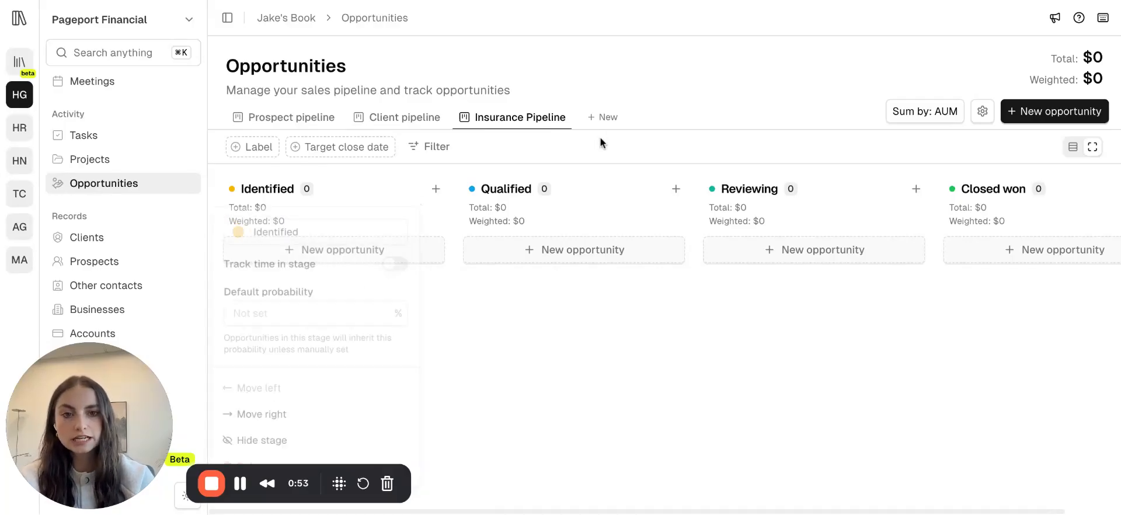
left_click(983, 111)
mouse_move(414, 217)
left_mouse_down()
mouse_move(414, 243)
mouse_move(415, 216)
left_mouse_up()
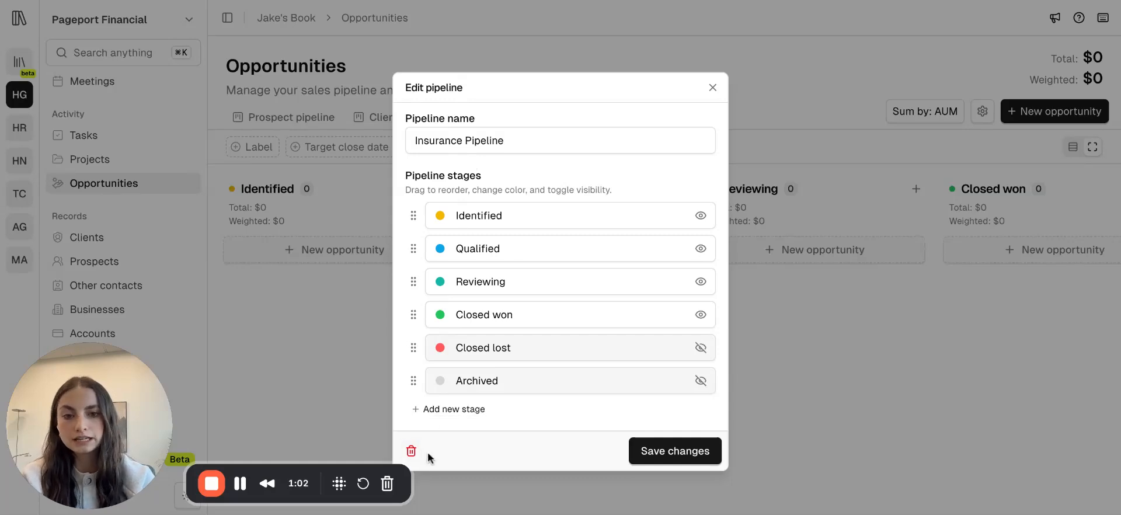
left_click(712, 88)
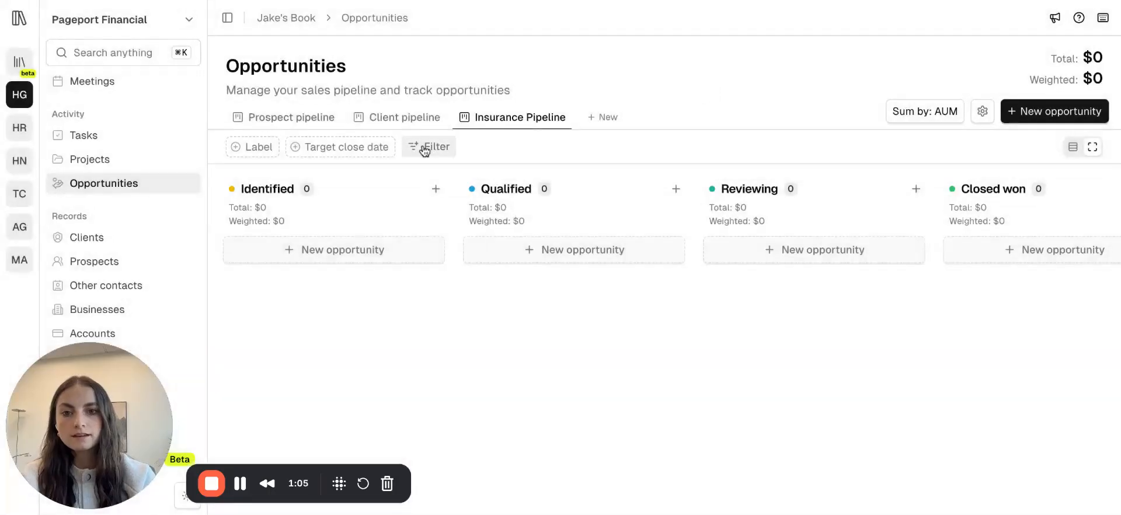
Open the Identified stage options showing time tracking and default probability.
left_click(343, 195)
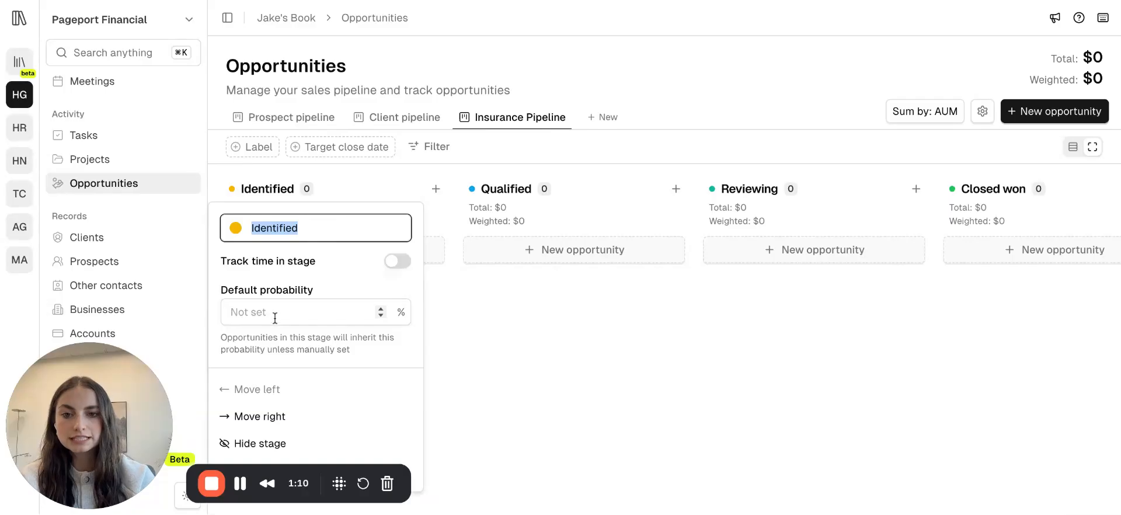
left_click(500, 306)
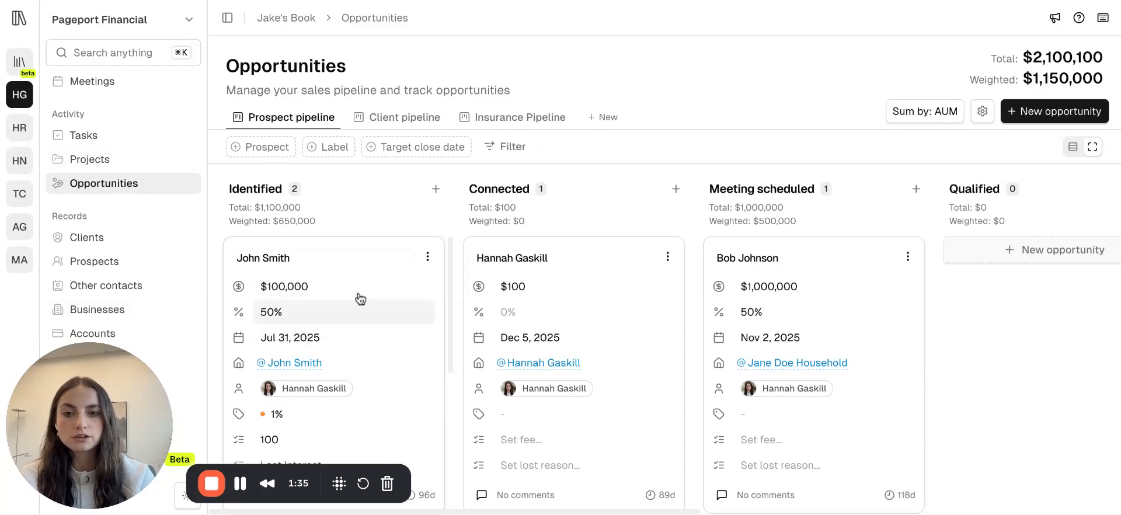
Open the John Smith opportunity's value for editing in the Prospect pipeline and scroll through its card fields.
left_click(336, 285)
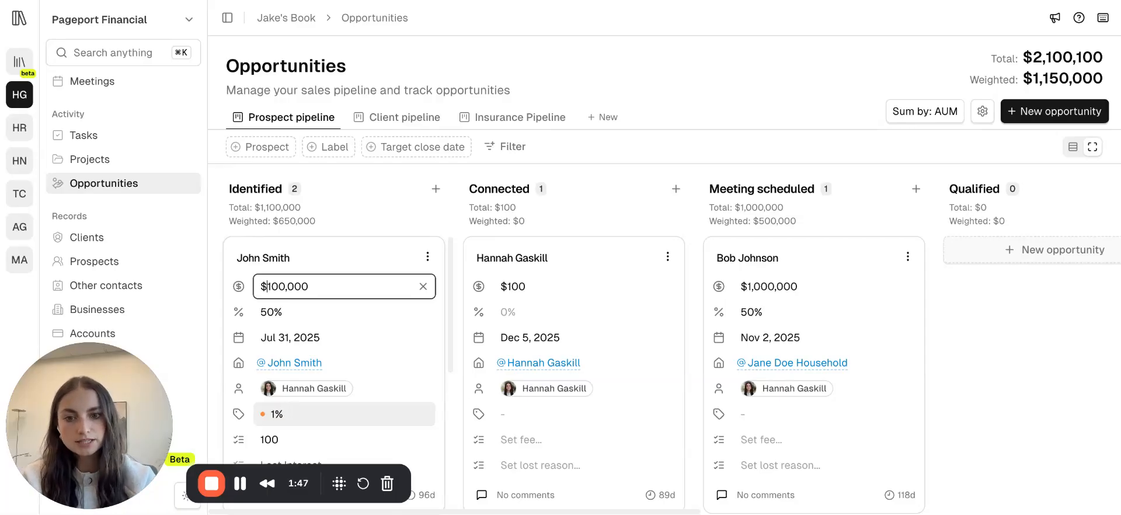
scroll(344, 400, "down", 1)
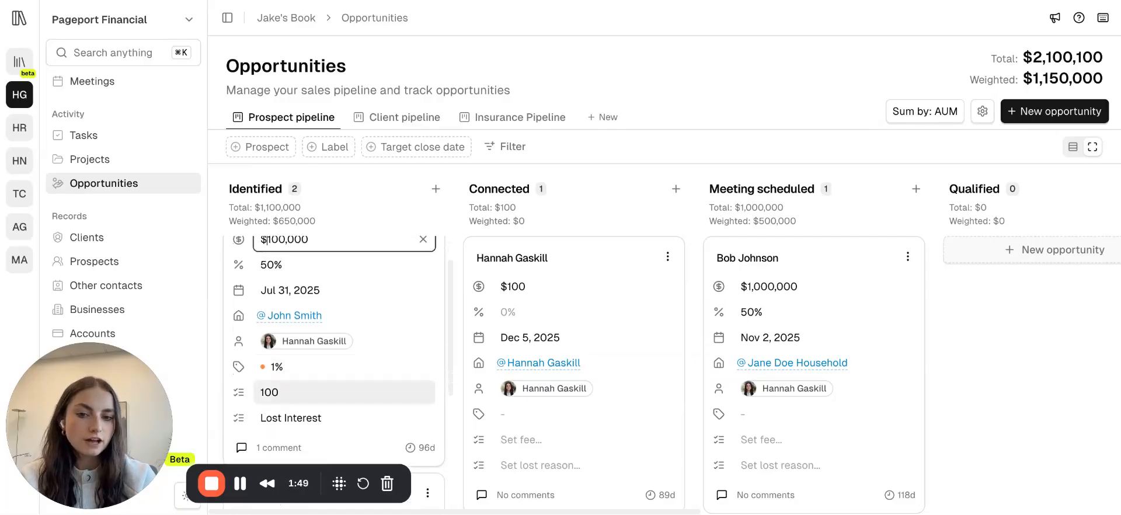
scroll(304, 388, "down", 1)
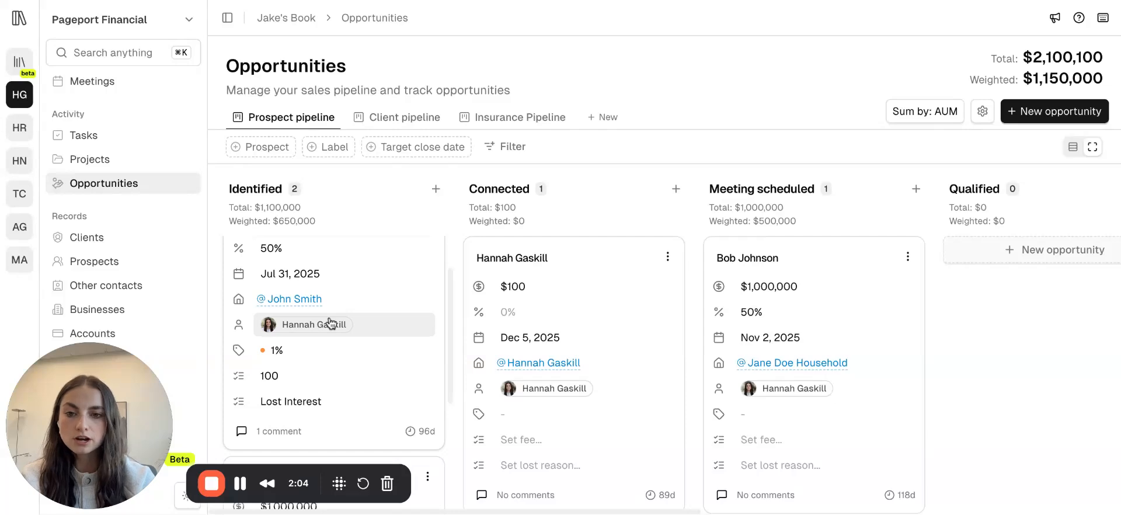
Open the workspace settings and go to the Custom fields page.
left_click(96, 19)
left_click(125, 80)
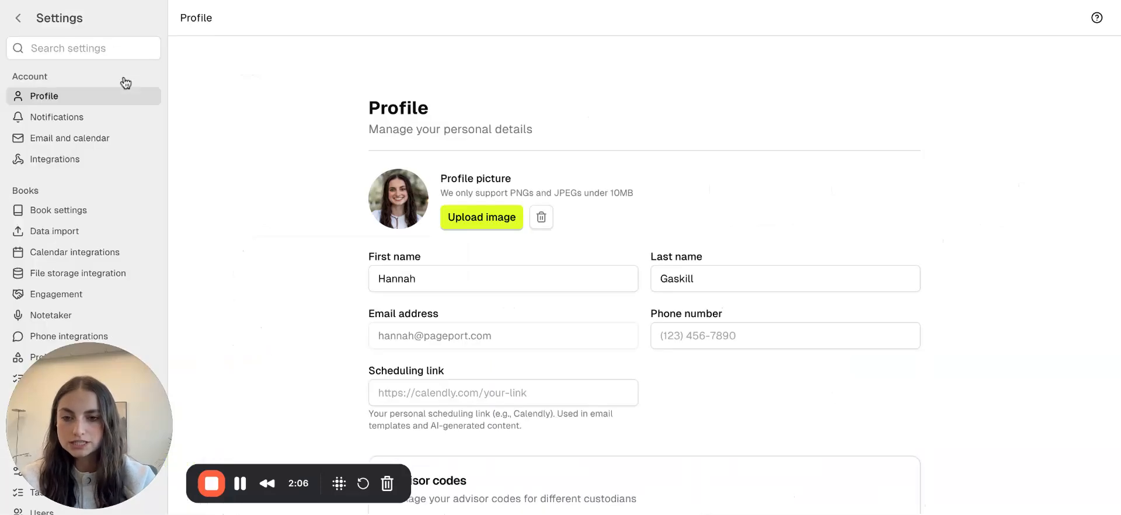
left_click_drag(68, 360, 251, 364)
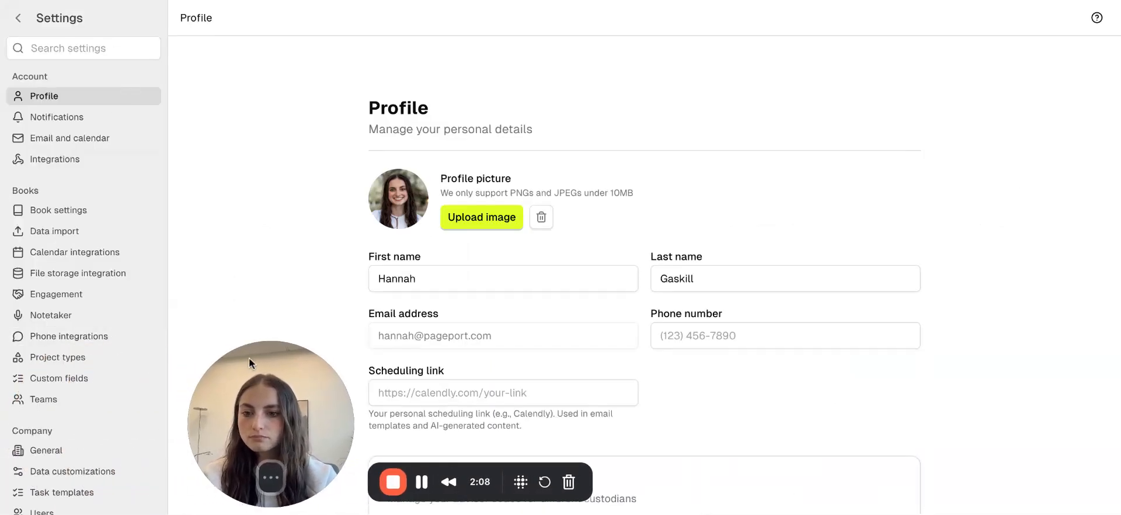
left_click(59, 379)
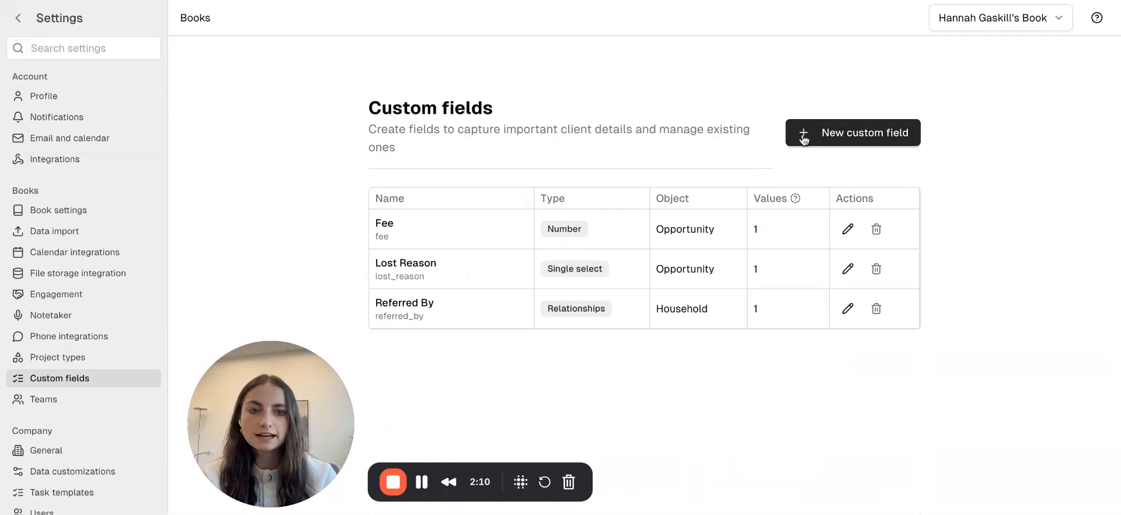
left_click(805, 136)
left_click(315, 217)
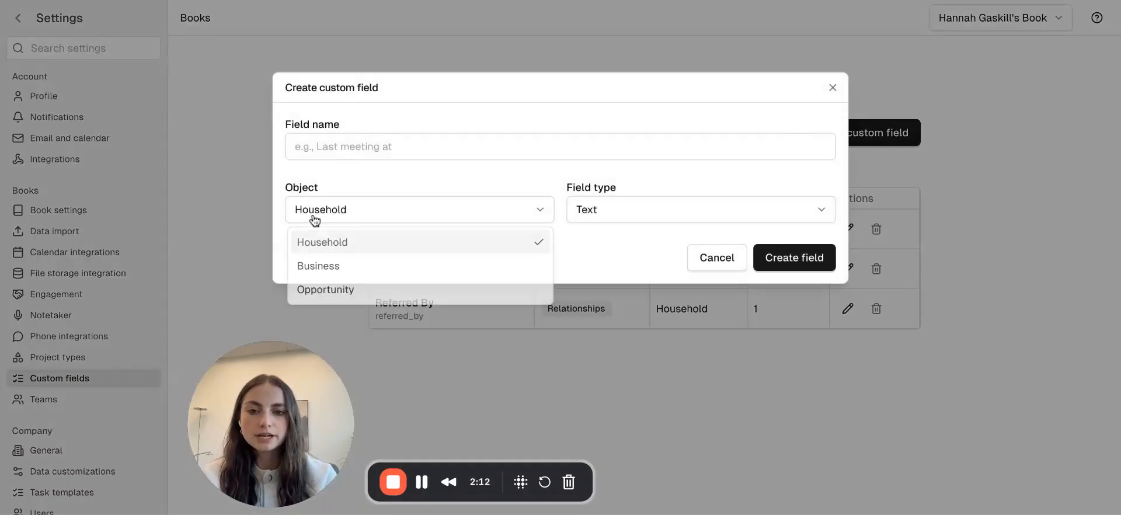
left_click(403, 175)
left_click(634, 216)
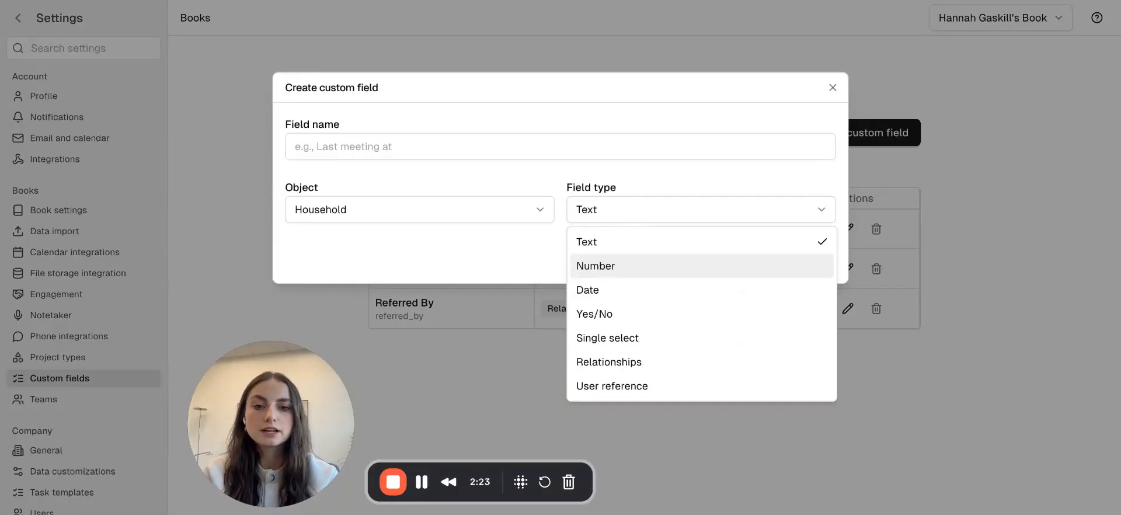
left_click(581, 266)
left_click(618, 221)
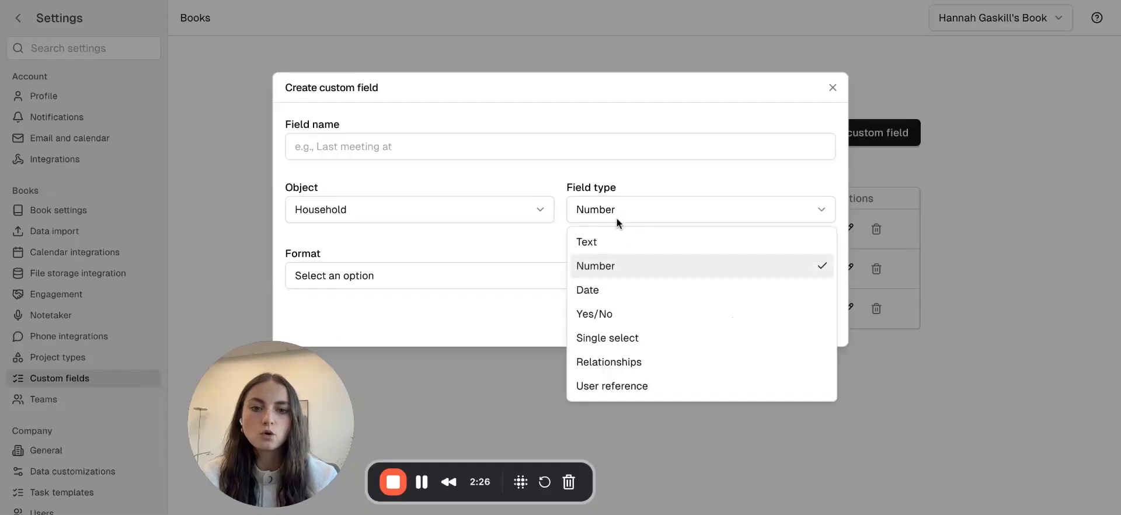
left_click(528, 251)
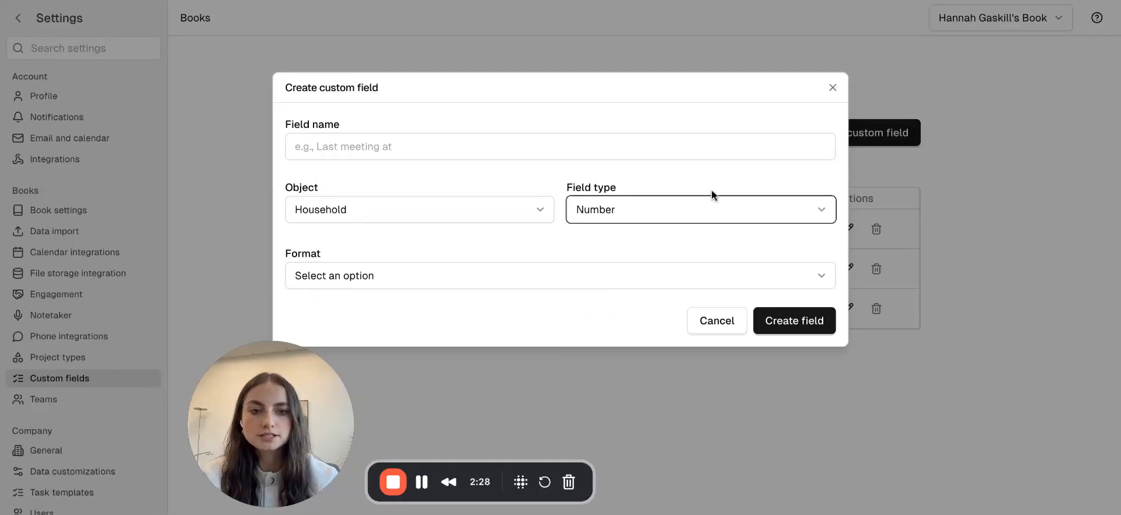
left_click(833, 88)
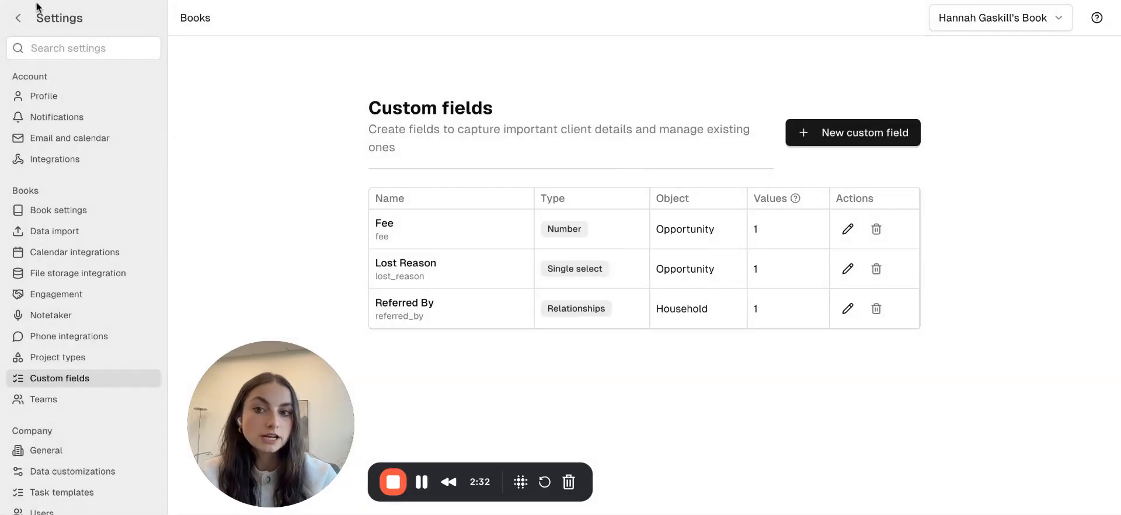
Return to the Opportunities board and scroll through the Identified column's cards.
left_click(18, 19)
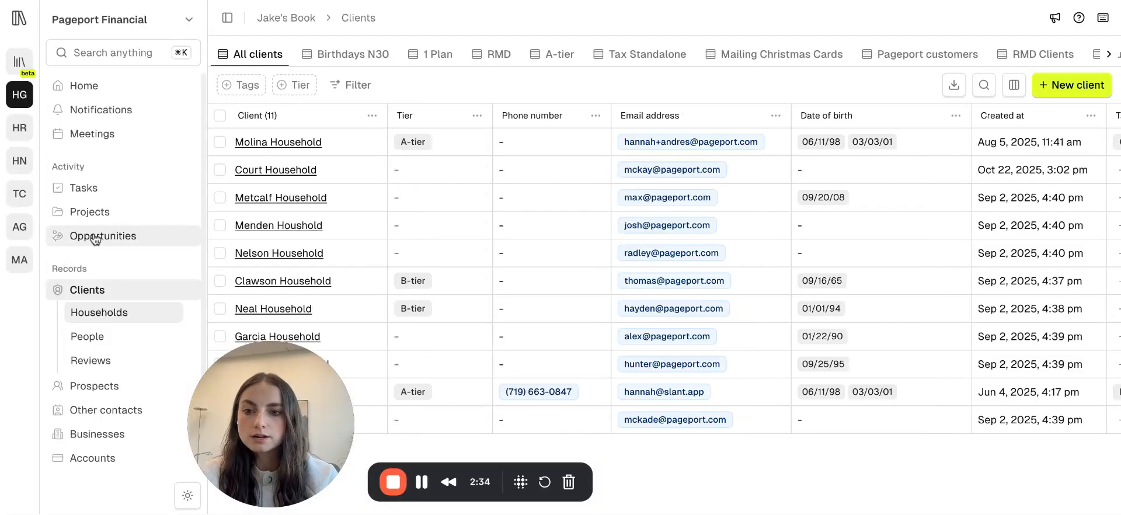
left_click(95, 239)
scroll(432, 351, "down", 3)
left_click_drag(291, 410, 109, 413)
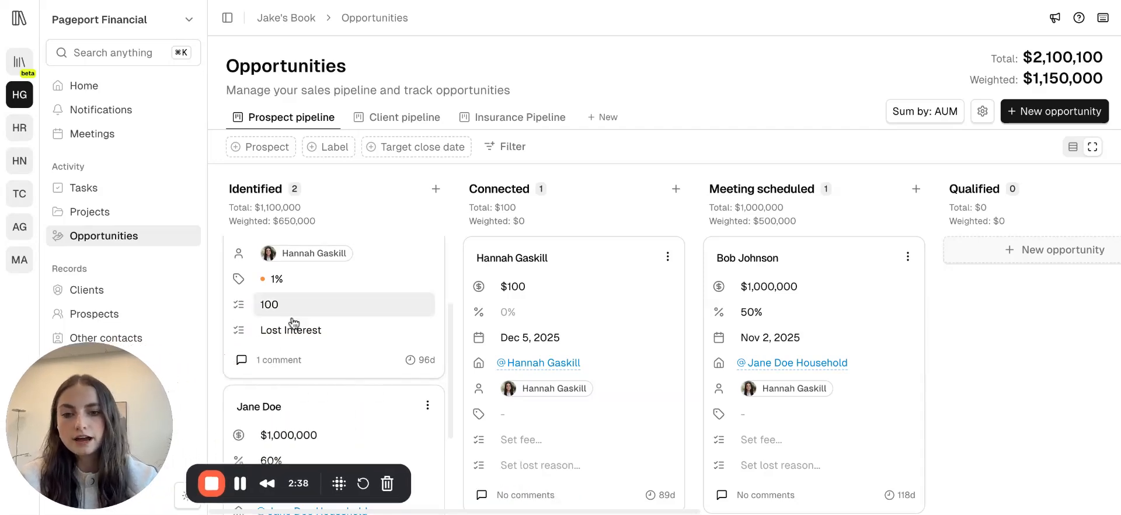
scroll(293, 311, "up", 4)
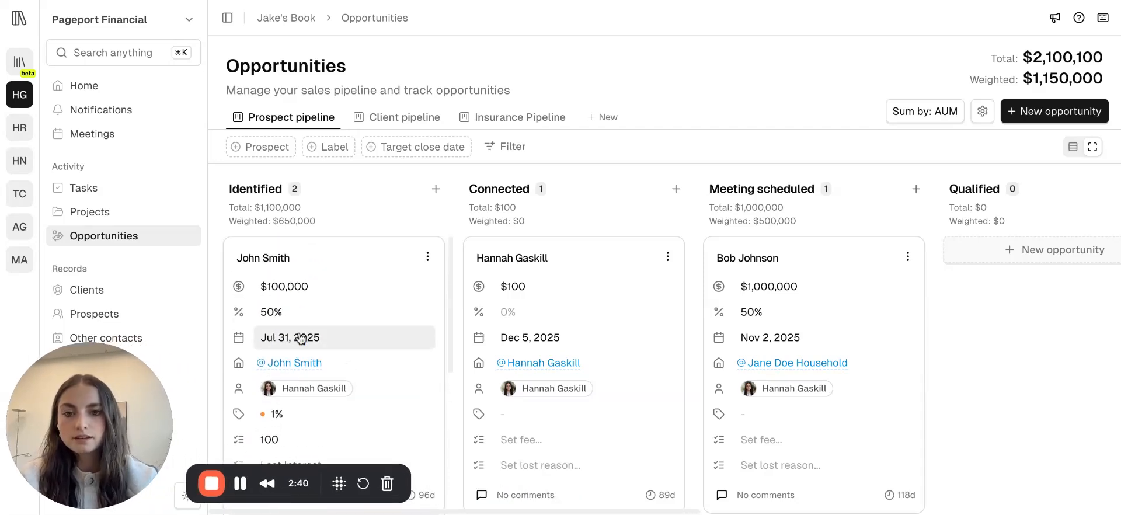
Switch the board to compact view and expand the John Smith opportunity card.
left_click(1072, 149)
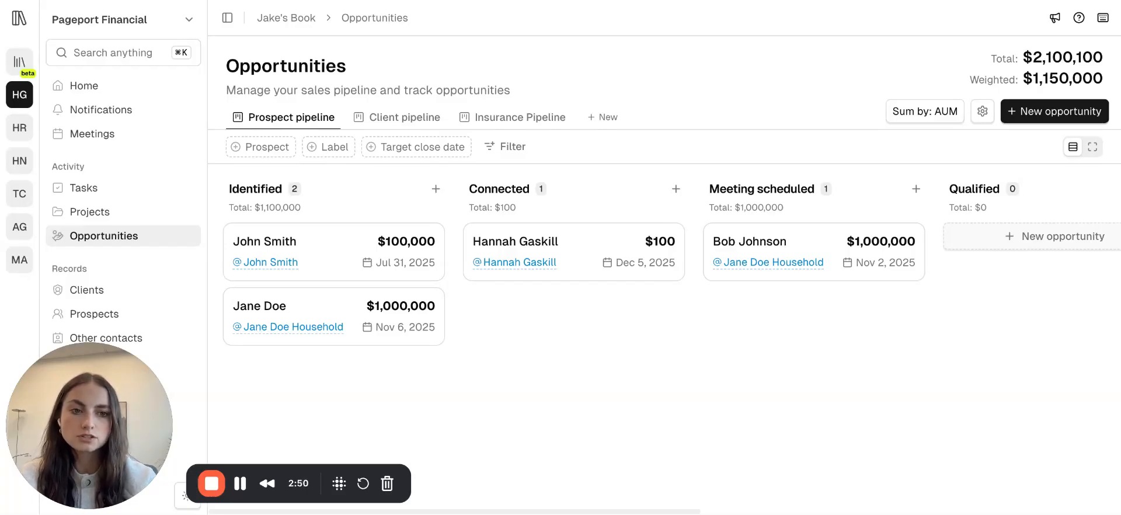
left_click(342, 236)
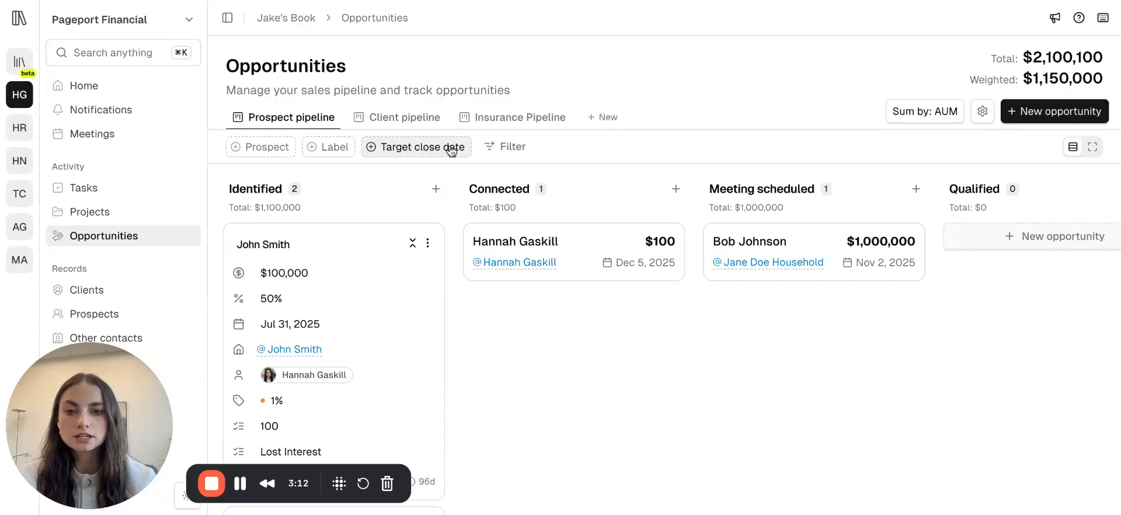
Review the available filter fields and the Identified stage's default probability setting.
left_click(501, 151)
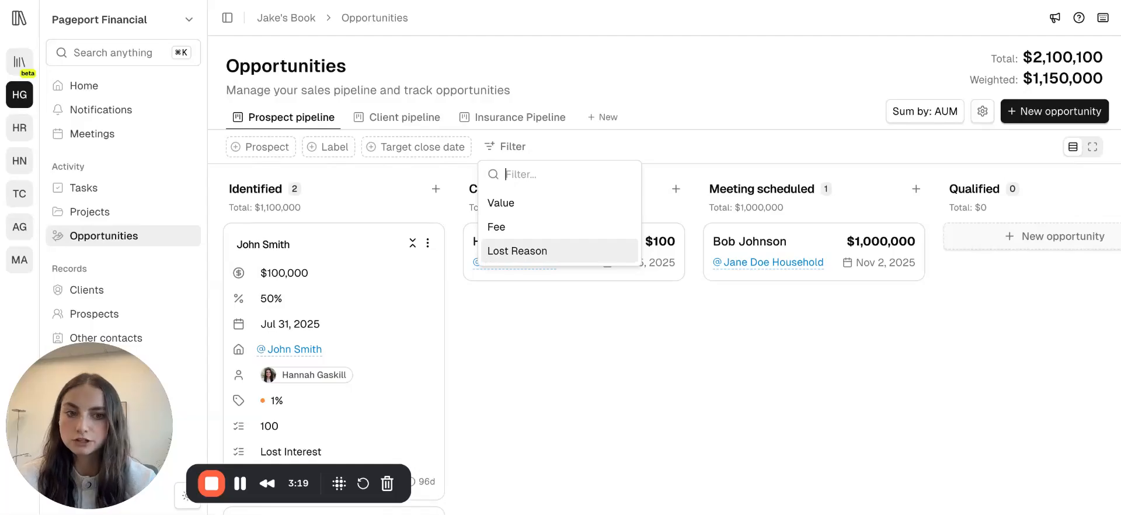
left_click(418, 396)
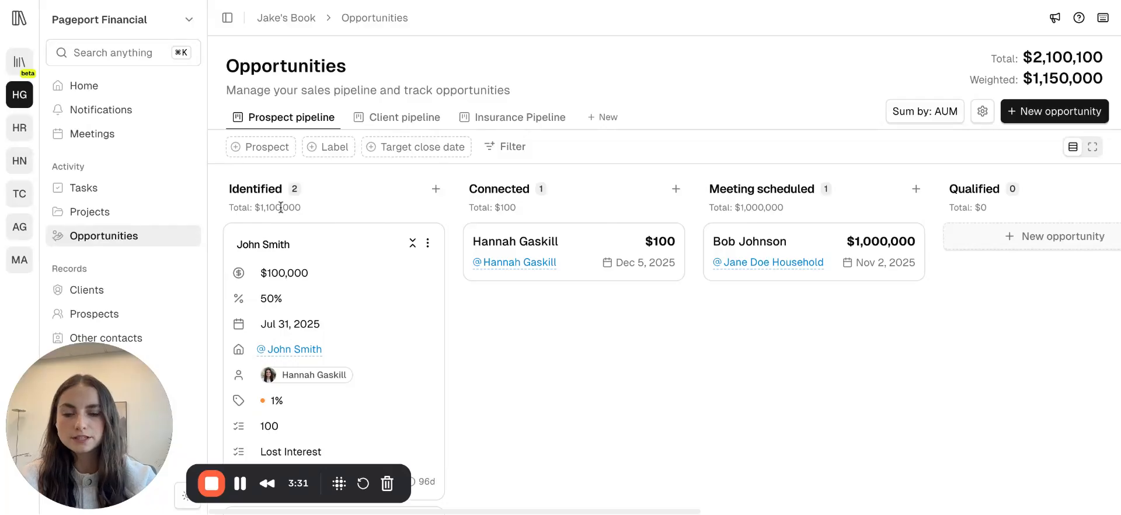
left_click(336, 195)
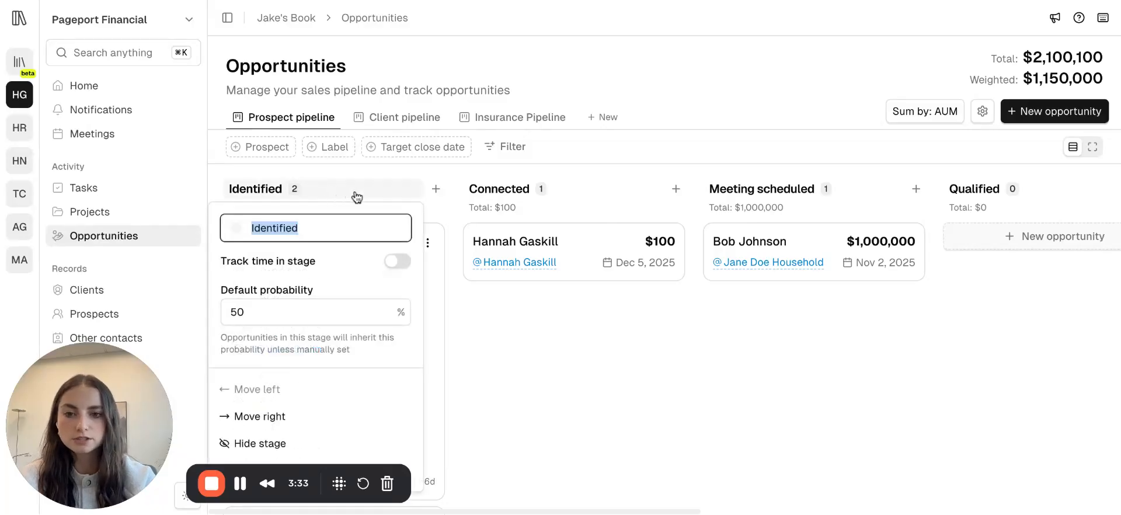
left_click(454, 310)
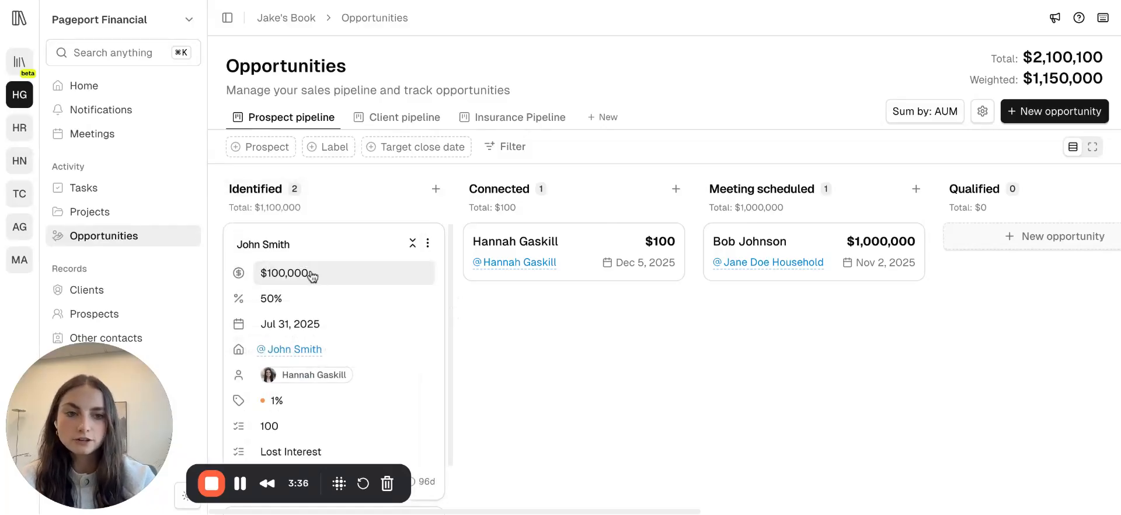
Try summing the pipeline totals by Fee, then set the sum back to AUM.
left_click(907, 119)
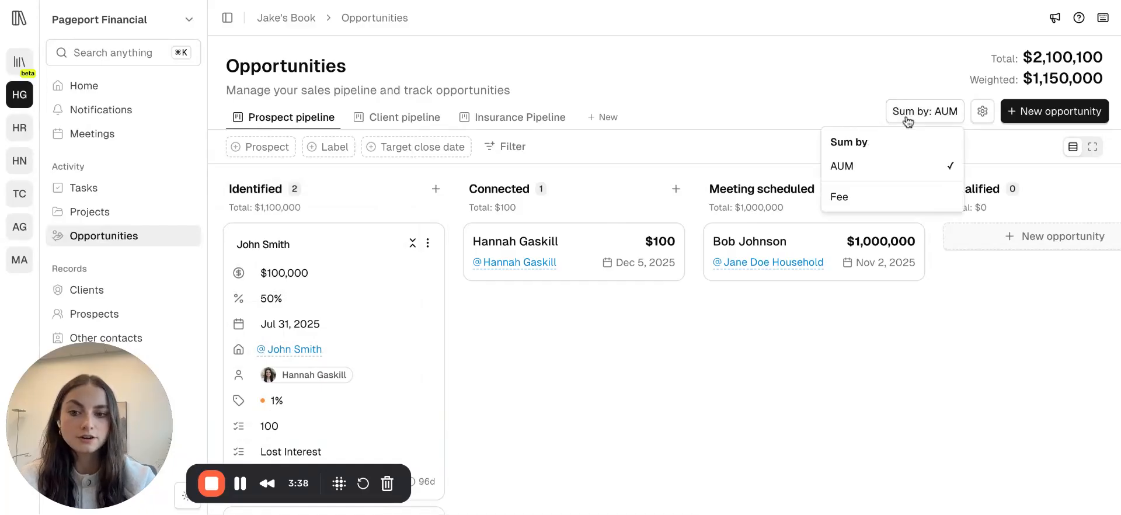
left_click(855, 206)
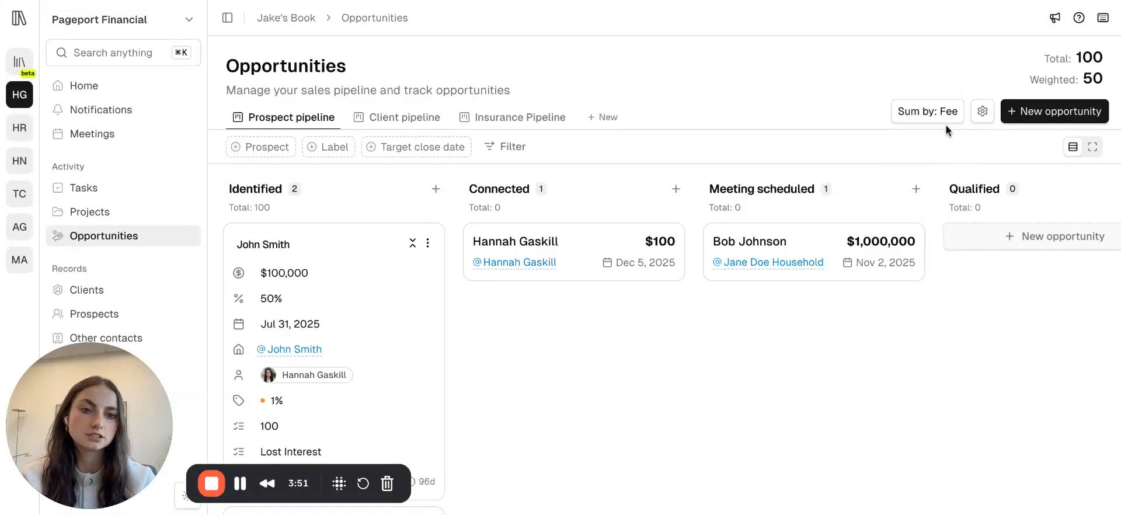
left_click(920, 111)
left_click(898, 168)
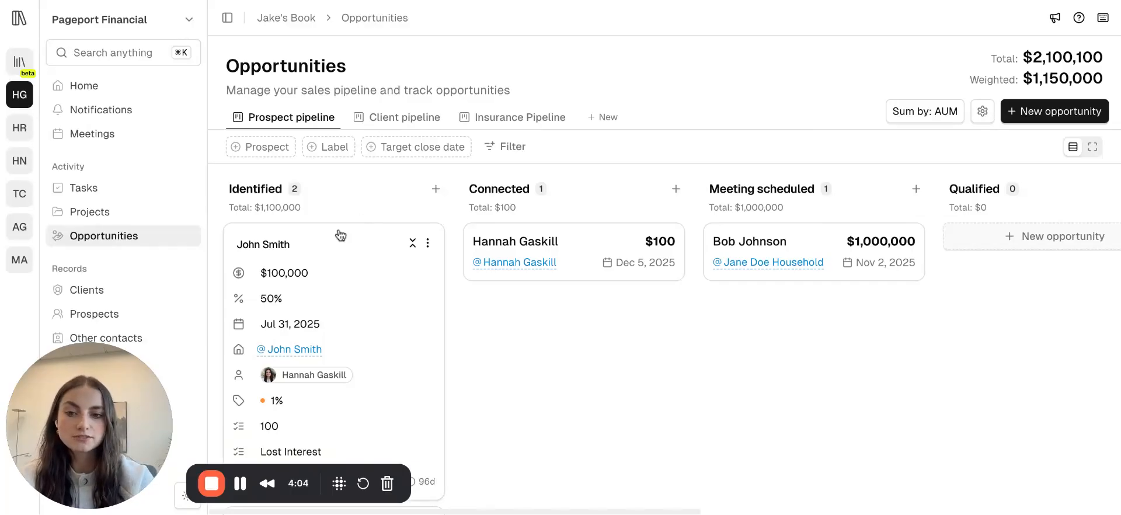
Open Workflows and start a new workflow from scratch.
scroll(94, 409, "down", 2)
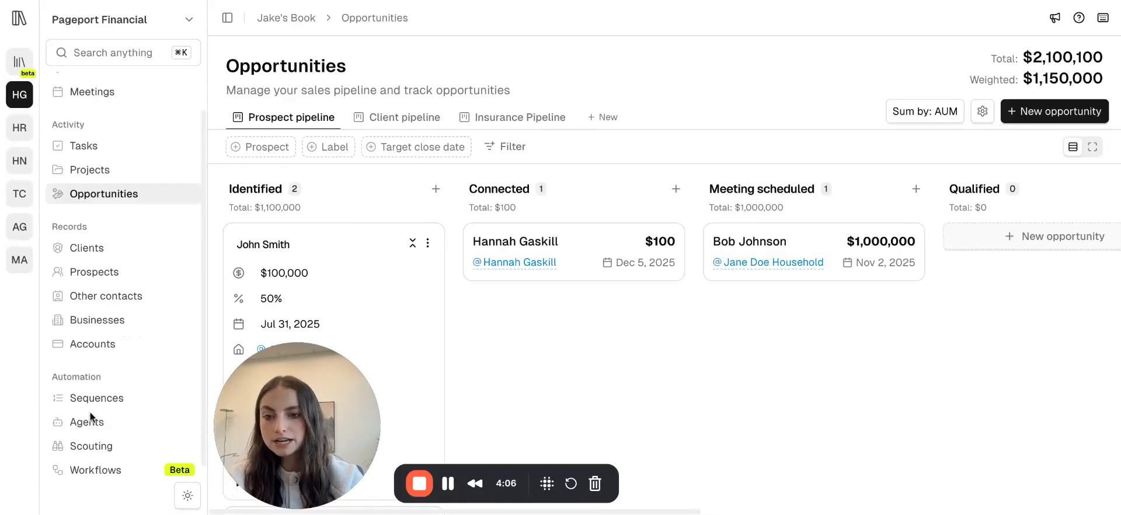
left_click(108, 462)
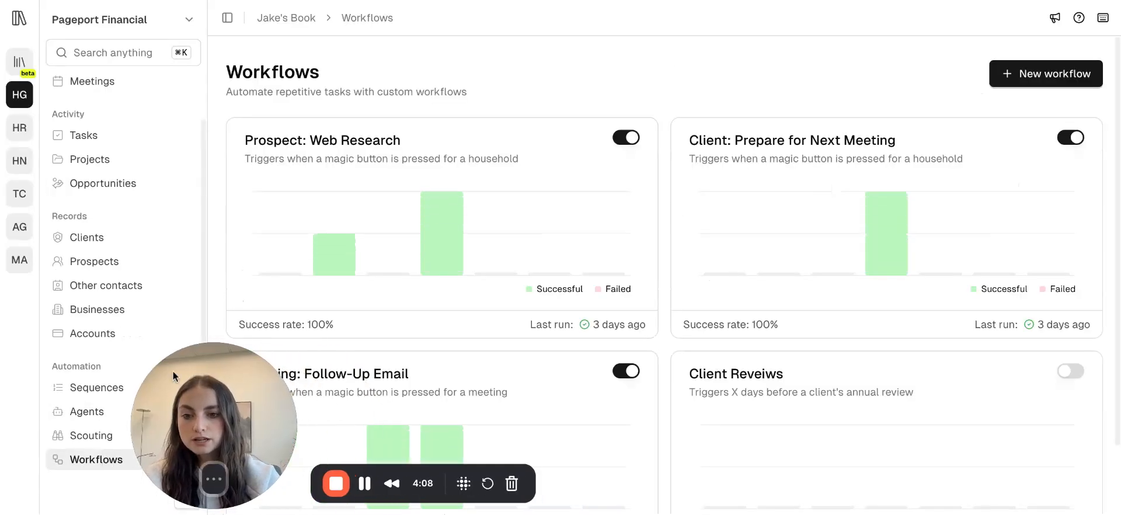
left_click(1045, 74)
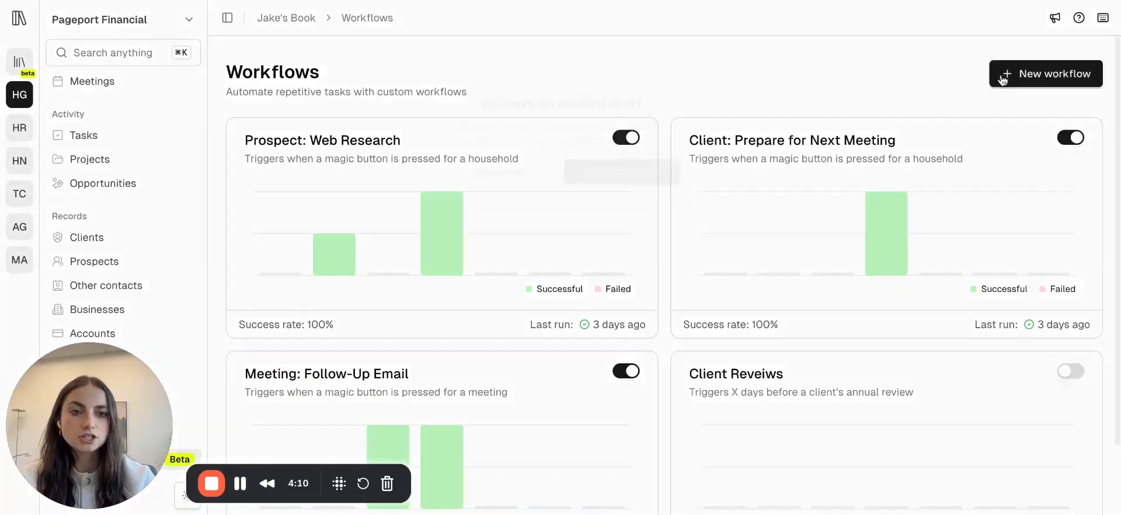
left_click(478, 175)
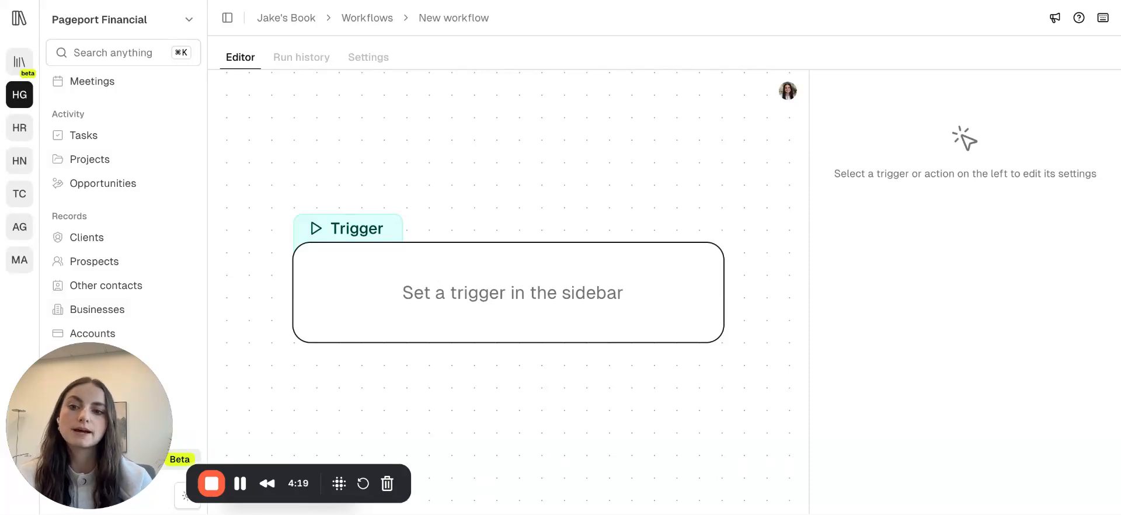
Set the trigger to Household created for Prospect households and add a Tags condition.
left_click(701, 289)
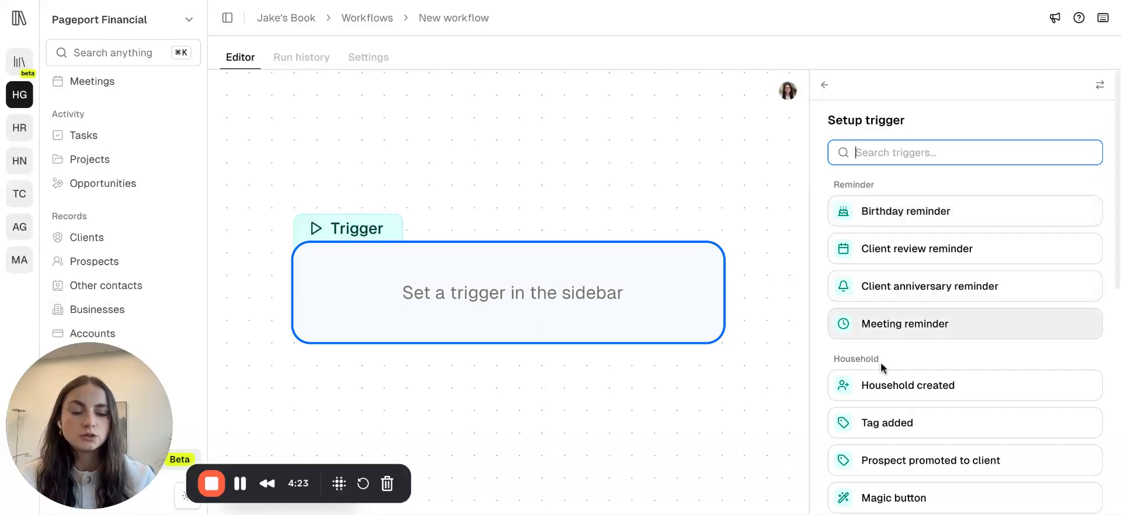
scroll(881, 365, "down", 2)
left_click(914, 326)
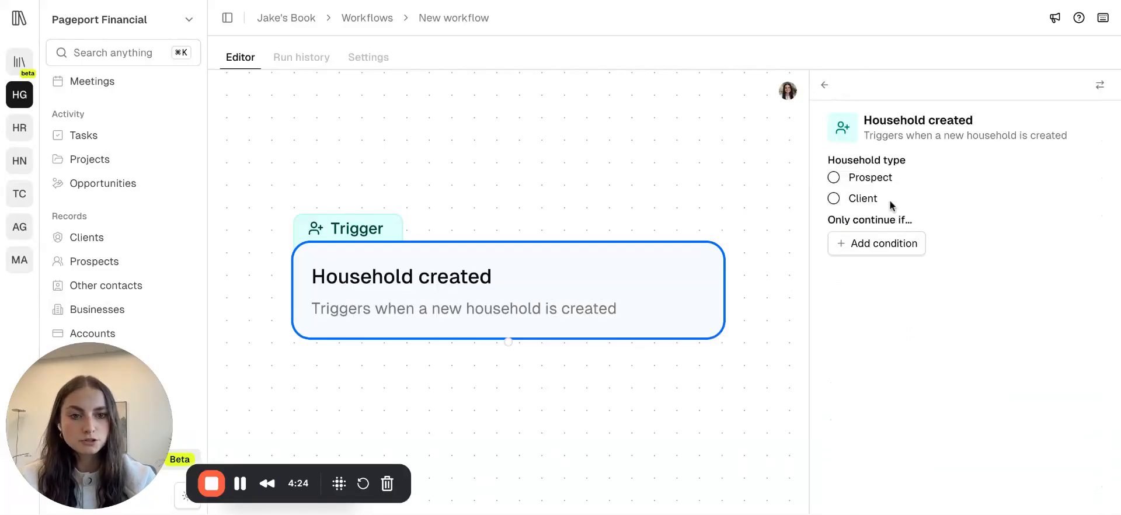
left_click(835, 178)
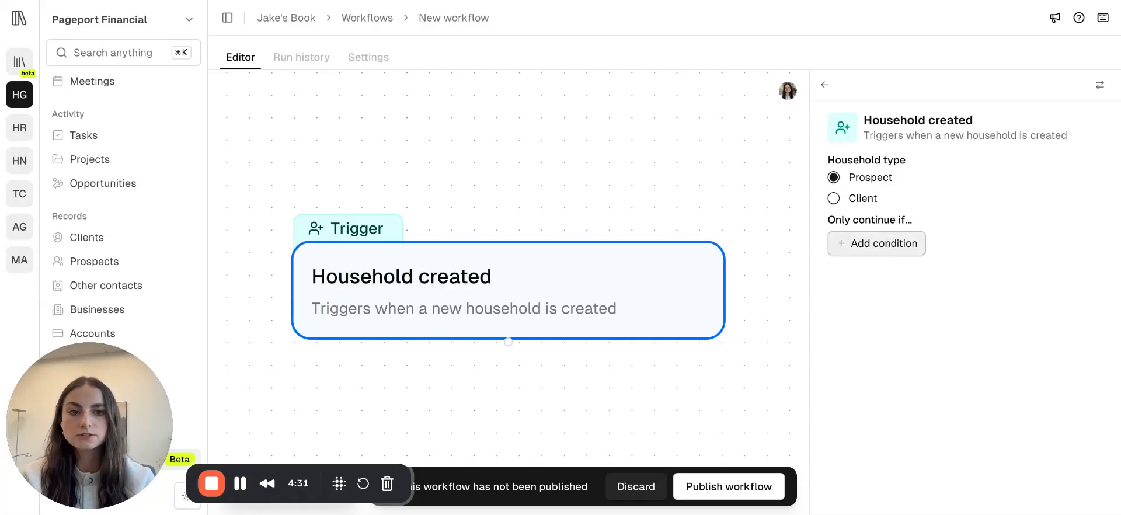
left_click(877, 243)
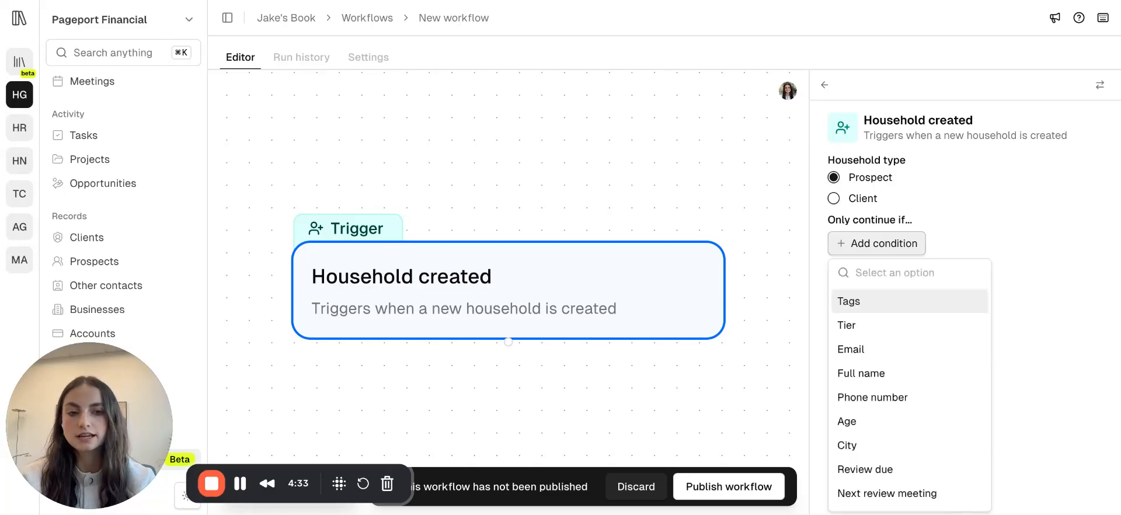
left_click(870, 303)
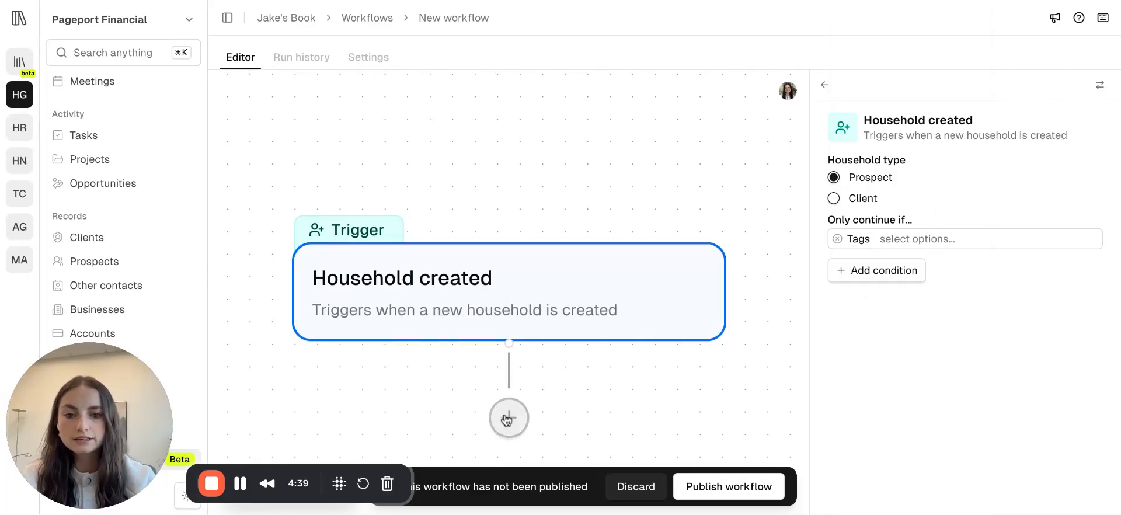
Add a Create opportunity action below the trigger.
scroll(455, 418, "down", 2)
left_click_drag(454, 416, 452, 300)
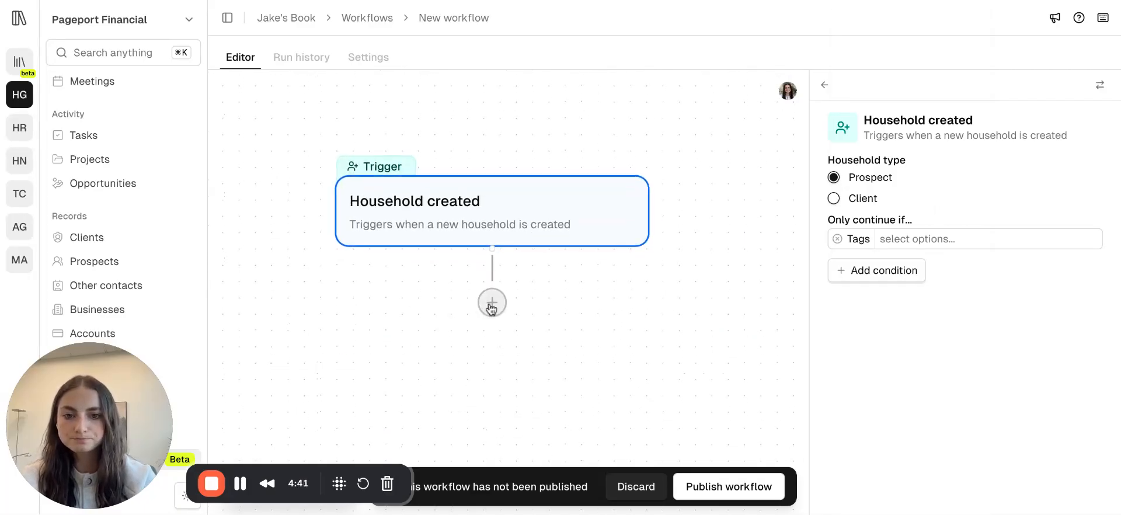
left_click(492, 304)
scroll(911, 327, "down", 2)
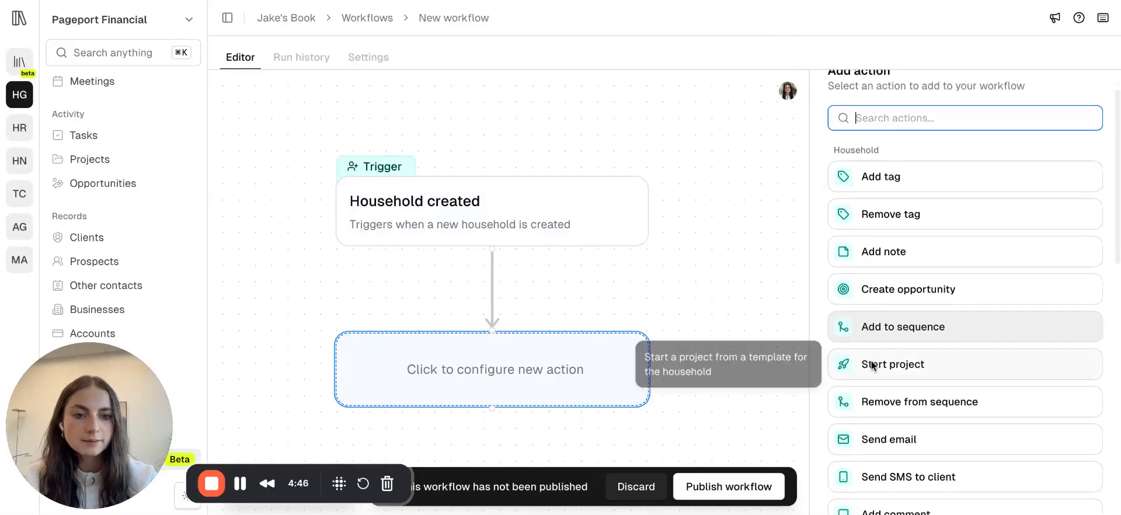
left_click(916, 286)
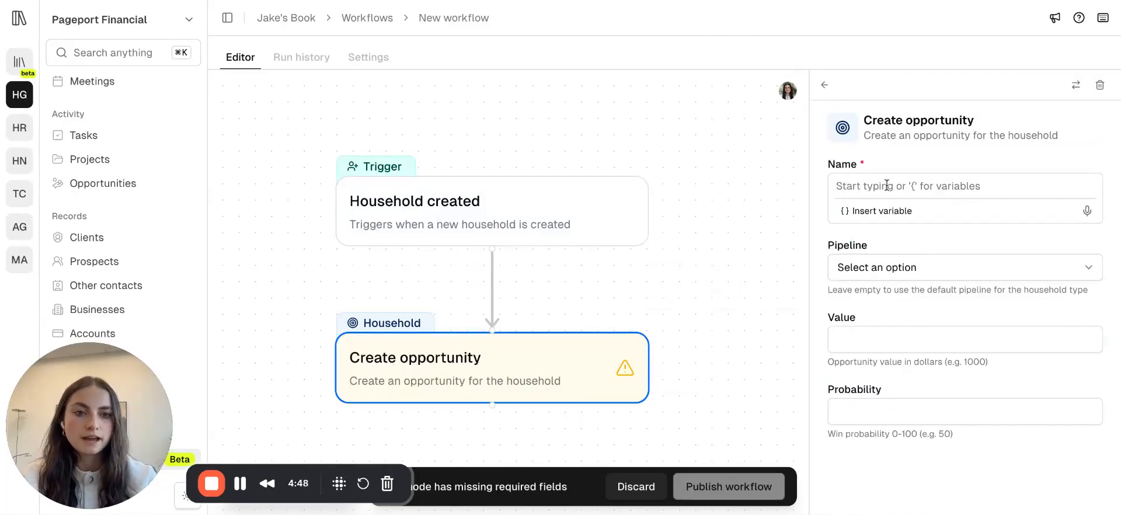
Name the opportunity with the Household name variable and set its pipeline to Prospect pipeline.
left_click(871, 211)
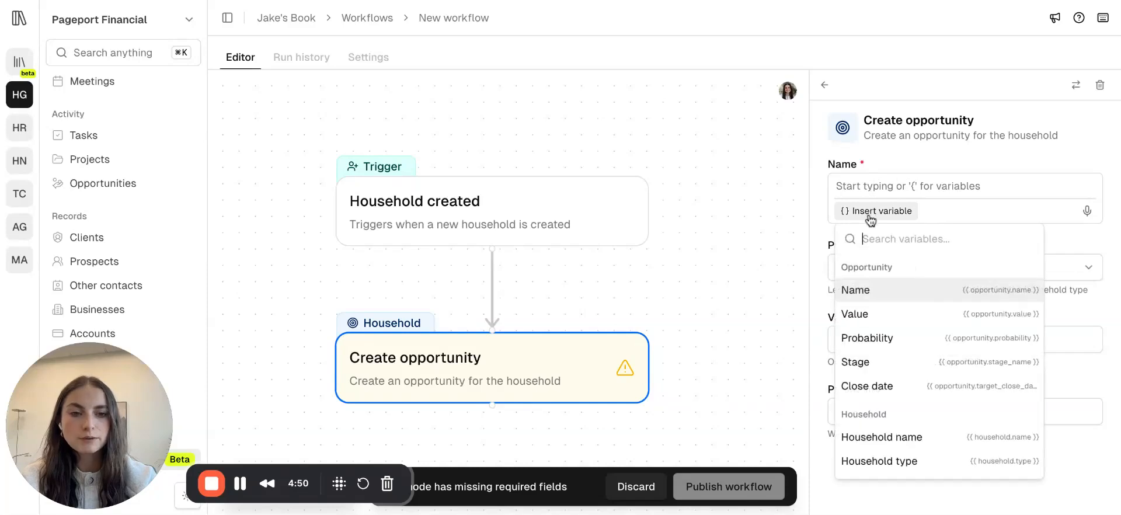
left_click(902, 397)
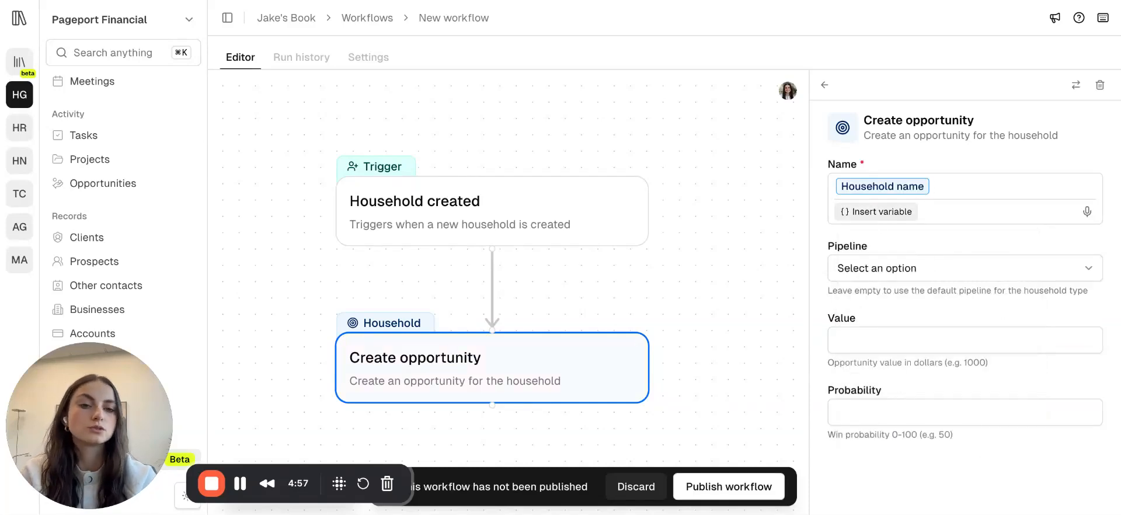
left_click(930, 268)
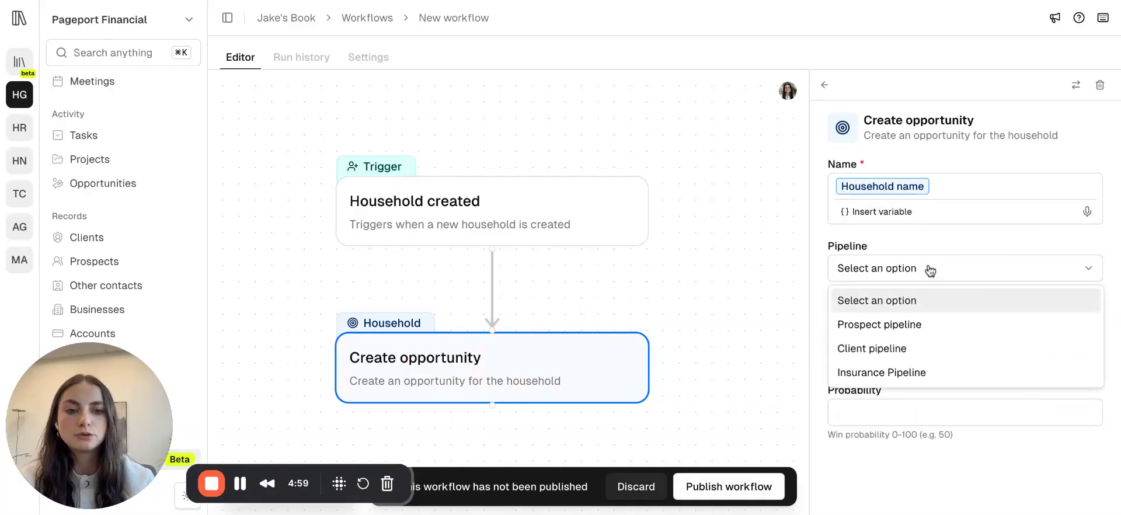
left_click(871, 325)
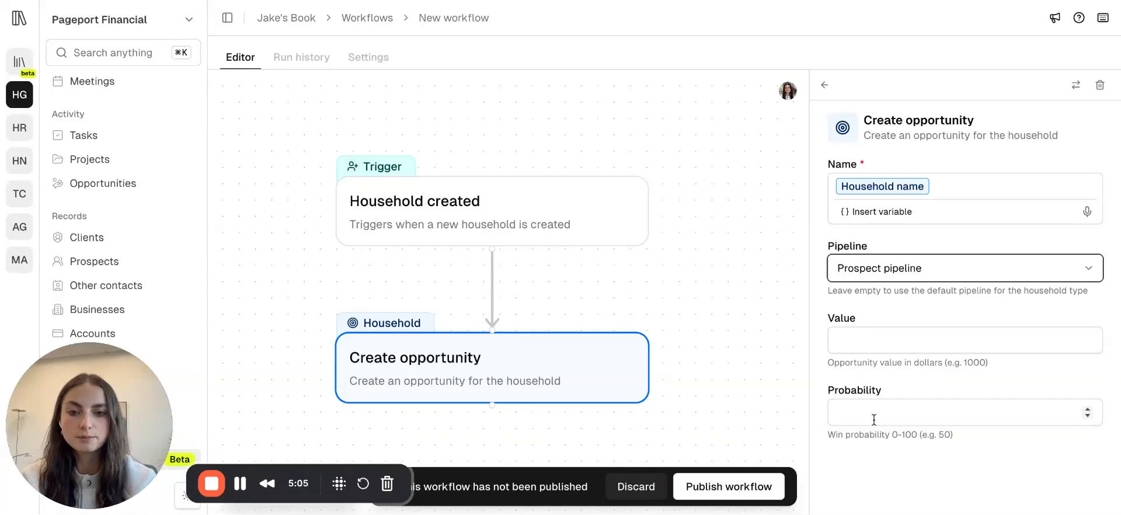
Switch the workflow trigger to Opportunity created.
left_click(520, 222)
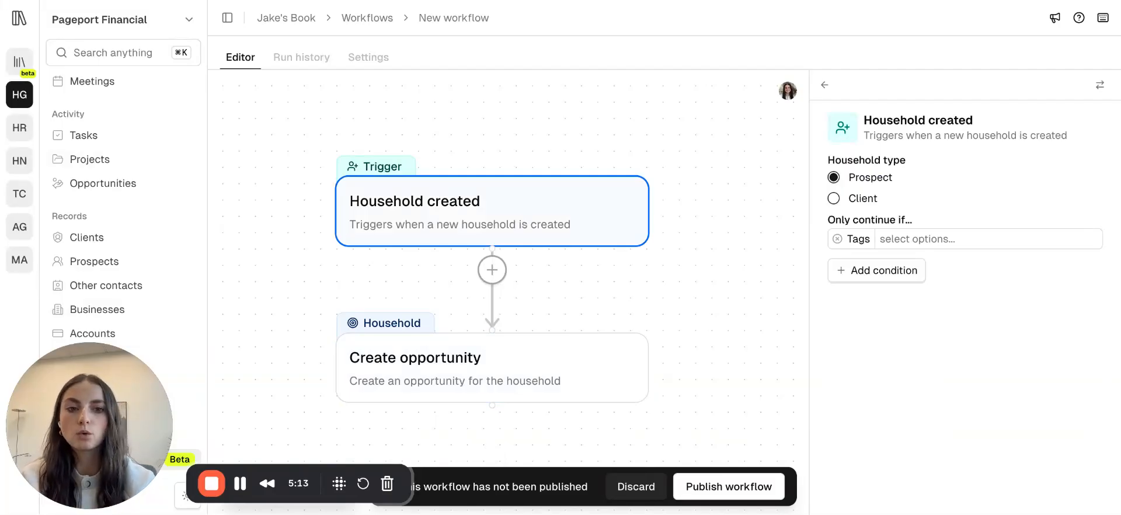
left_click(1100, 85)
scroll(931, 303, "down", 5)
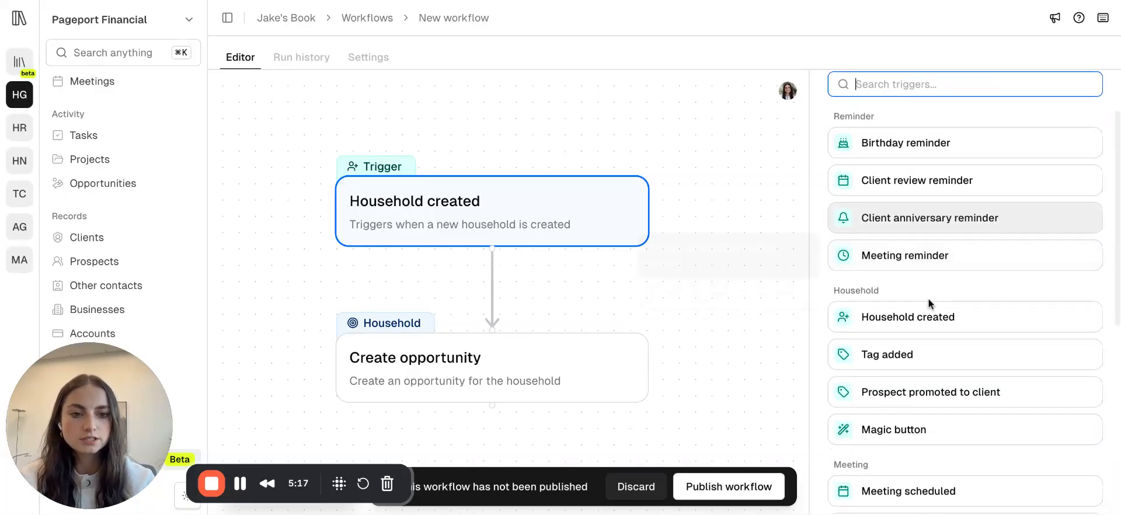
scroll(928, 303, "down", 3)
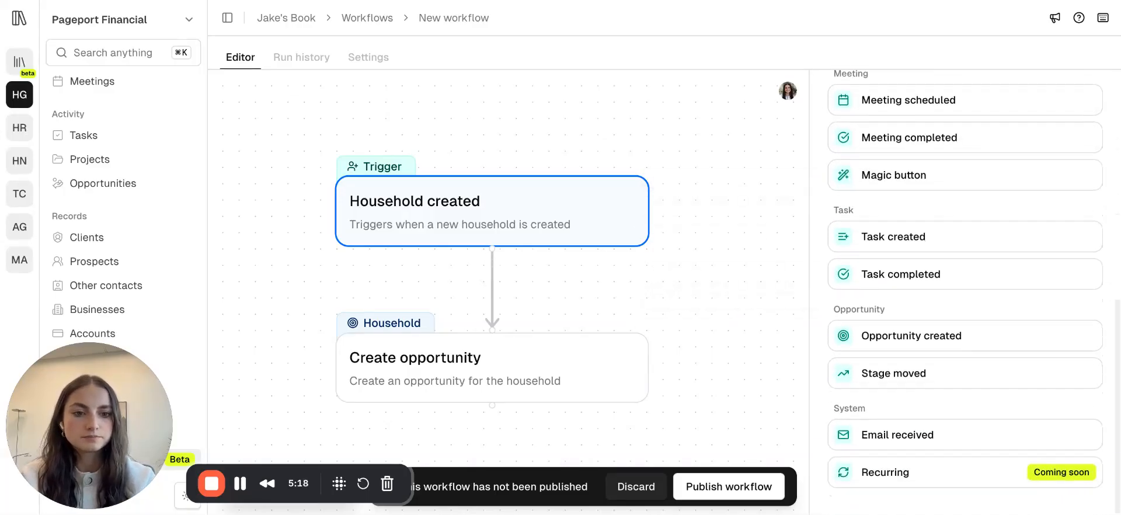
left_click(924, 331)
Add a condition that the pipeline is Prospect pipeline.
left_click(872, 191)
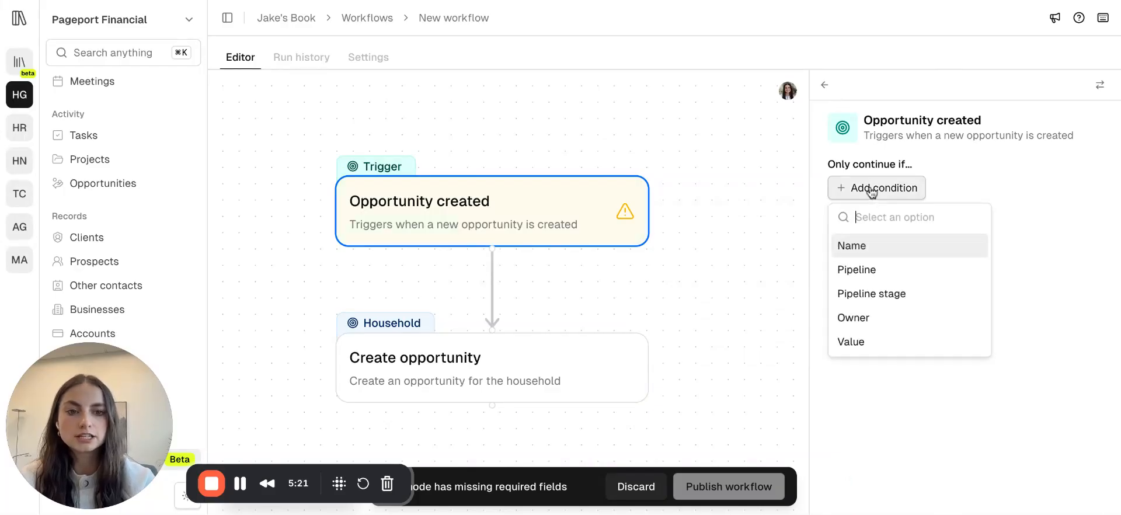
left_click(869, 271)
left_click(928, 185)
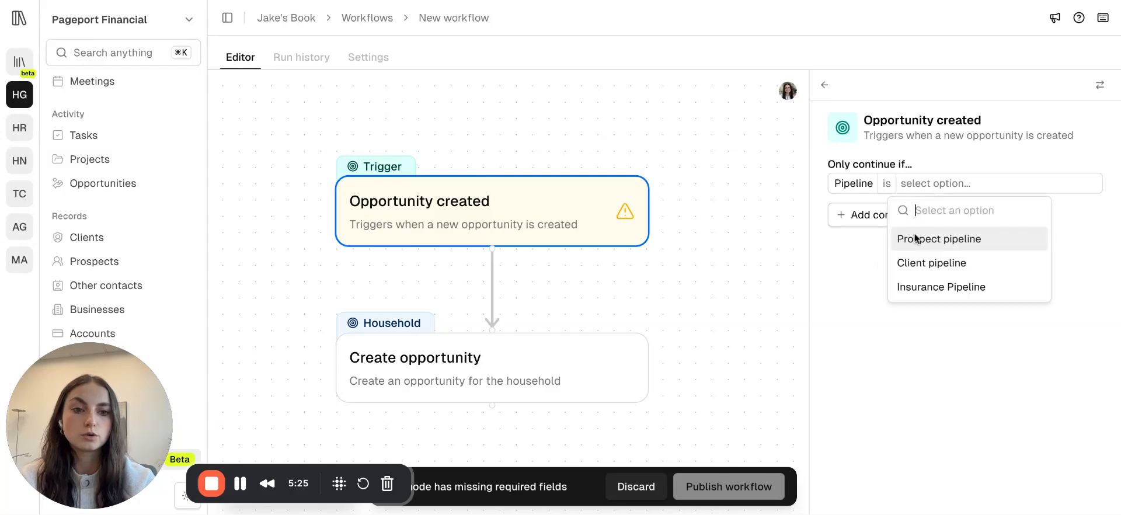
left_click(915, 241)
Switch the action node from Create opportunity to Create task and select its title field.
left_click(487, 383)
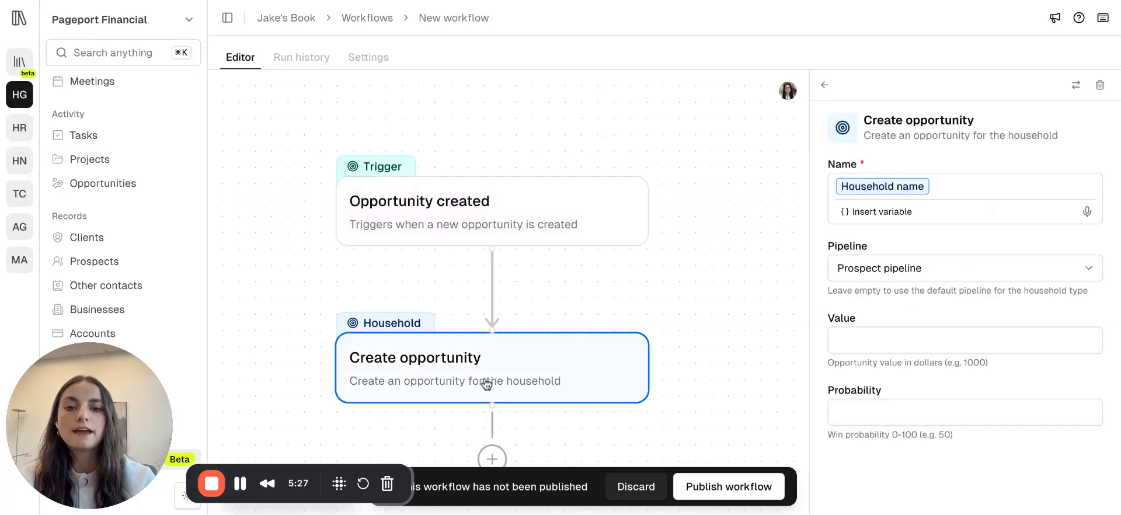
scroll(487, 383, "down", 2)
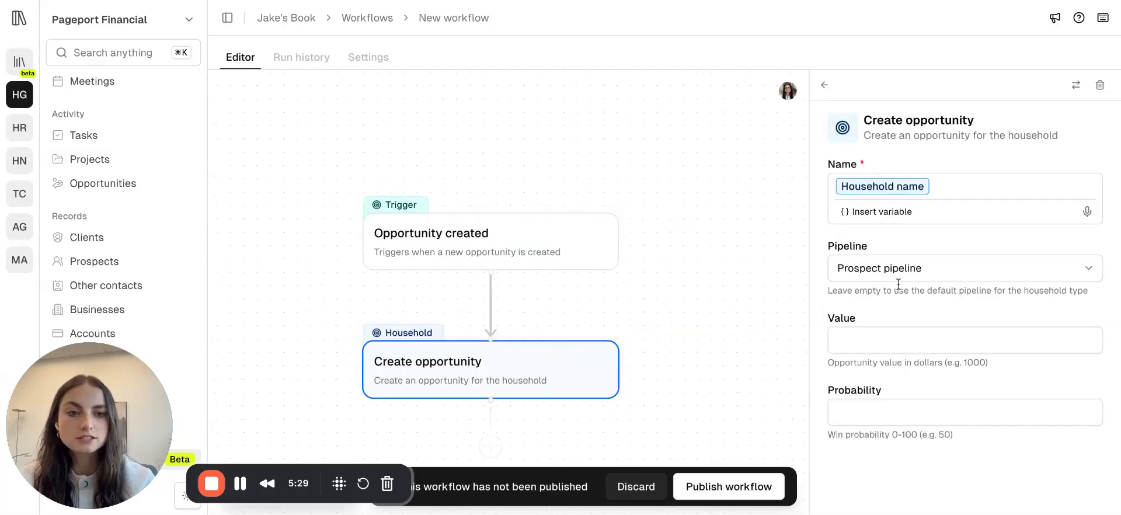
left_click(1076, 85)
scroll(881, 353, "down", 5)
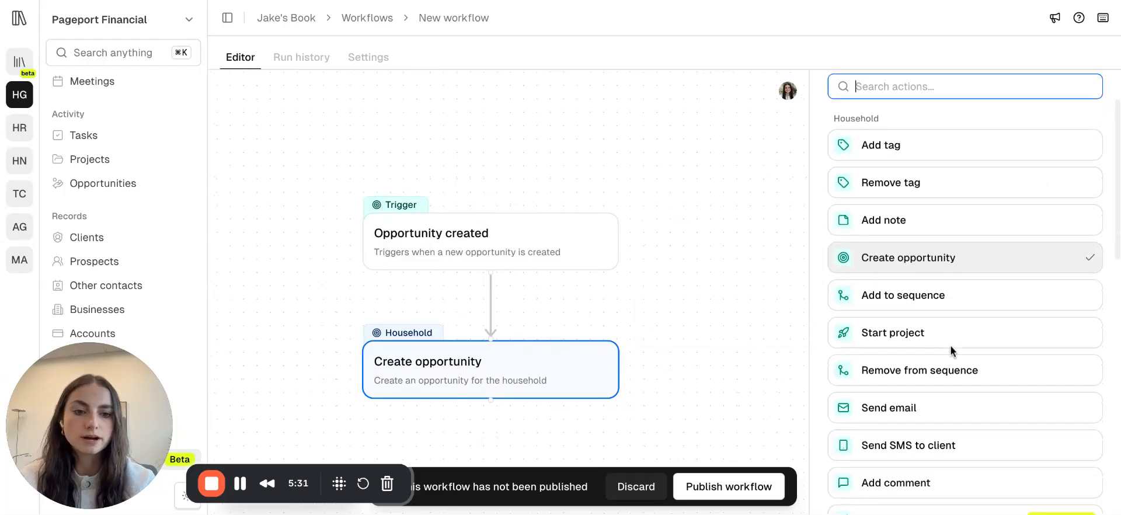
scroll(952, 351, "down", 5)
left_click(908, 471)
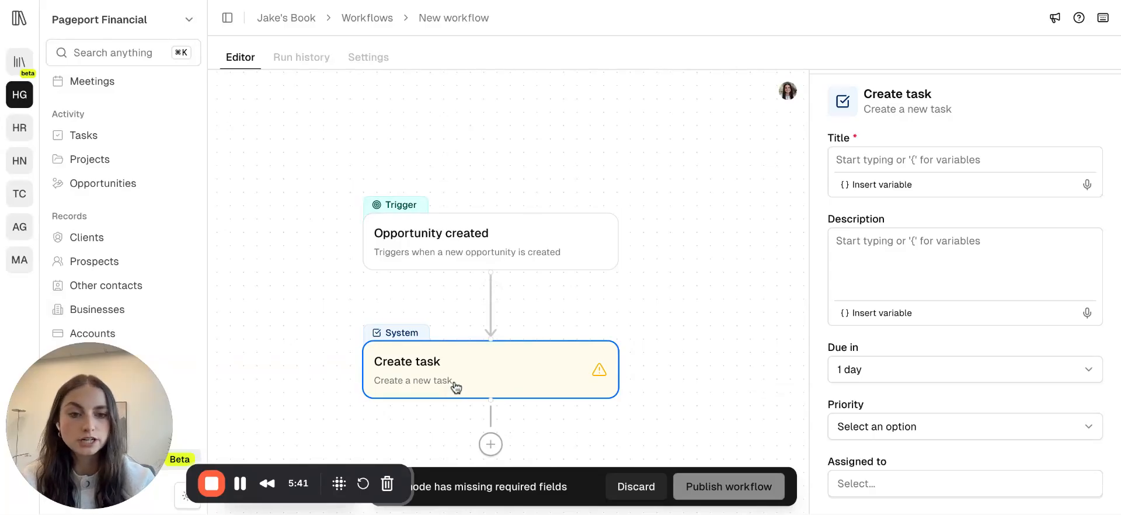
left_click(881, 164)
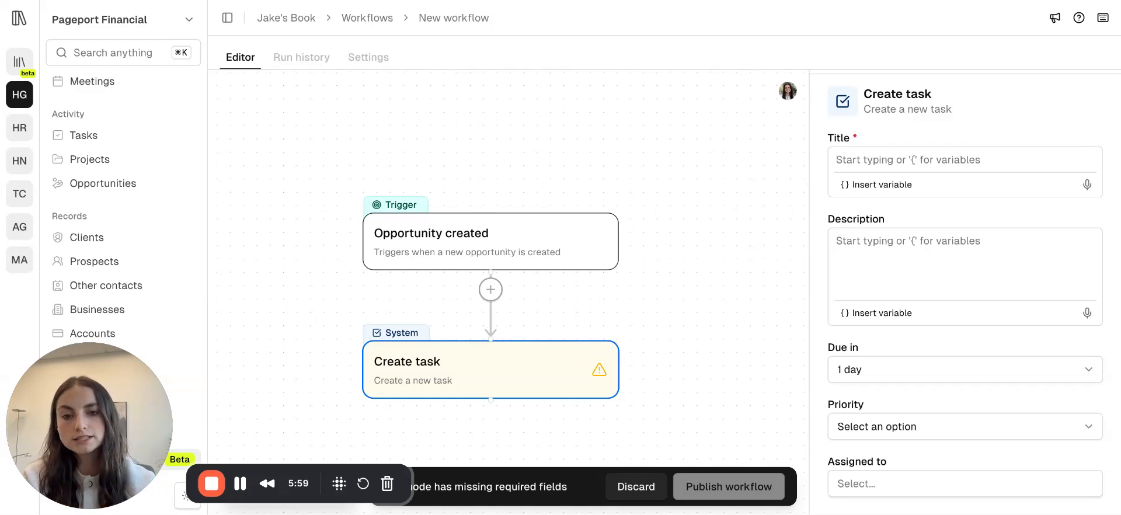
Switch the workflow trigger to Stage moved.
left_click(491, 240)
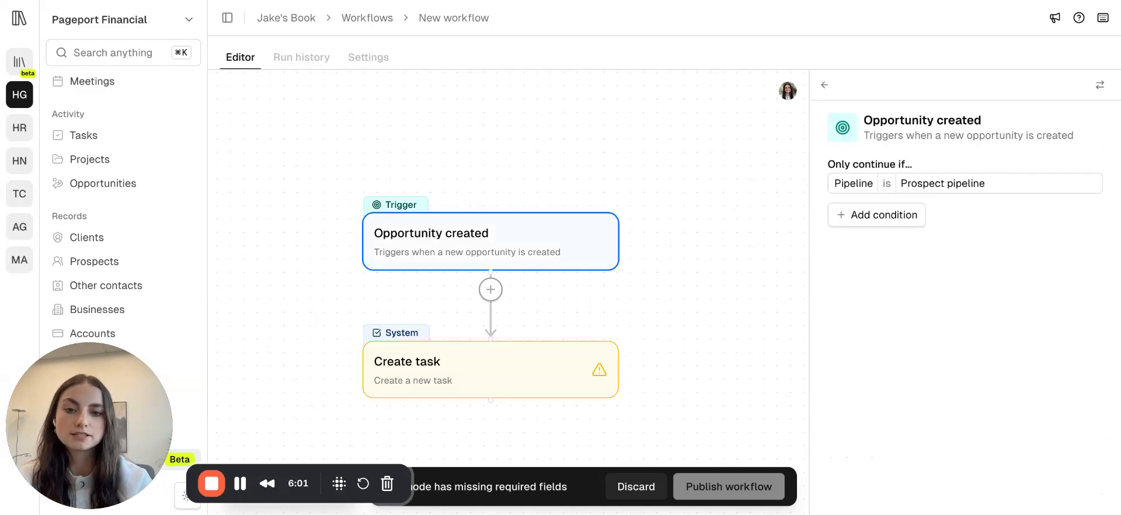
left_click(1078, 123)
scroll(882, 381, "down", 5)
scroll(882, 381, "down", 1)
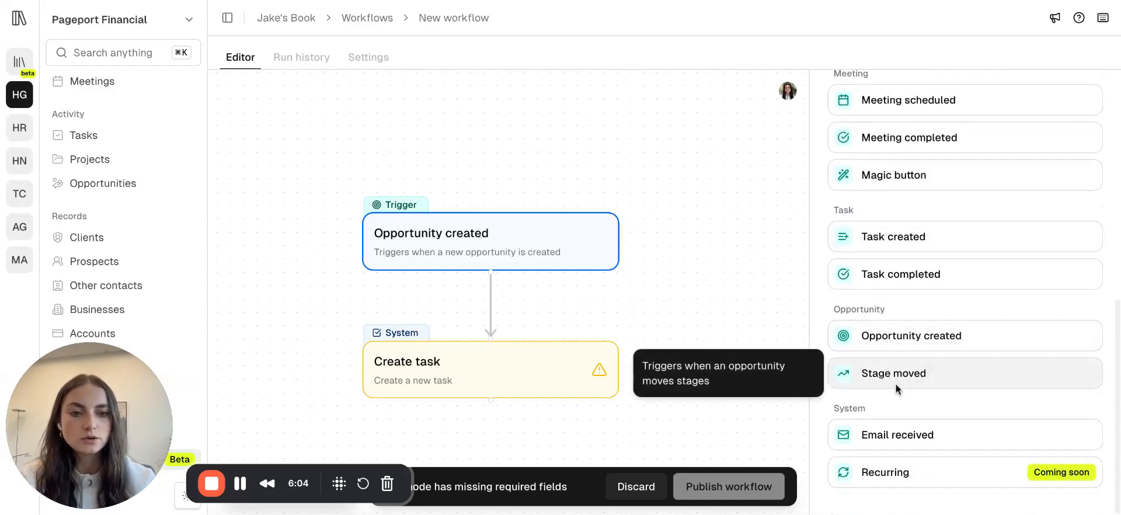
left_click(891, 383)
Add a Pipeline condition and a Pipeline stage condition set to Prospect pipeline - Meeting scheduled.
left_click(891, 194)
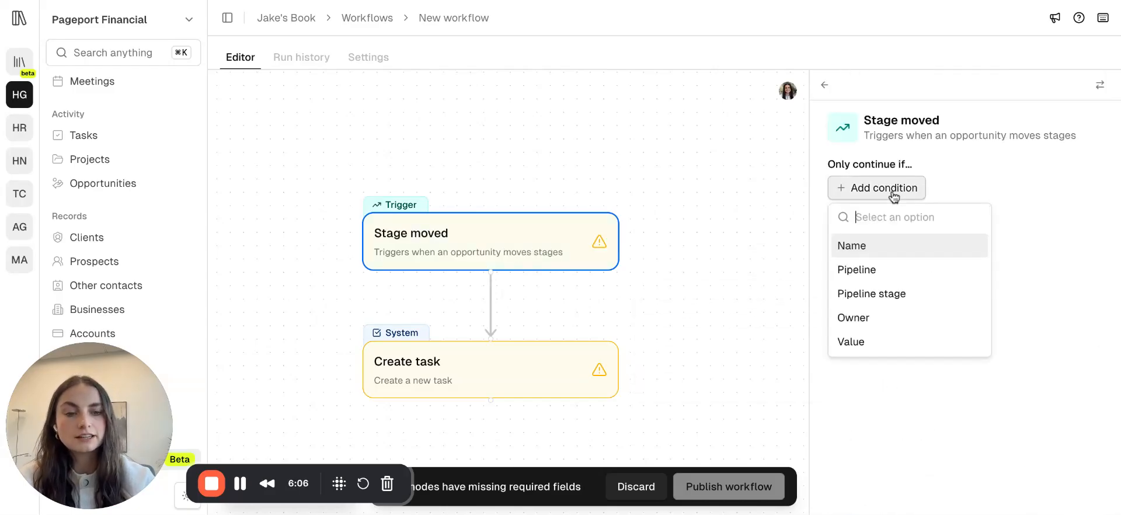
left_click(868, 270)
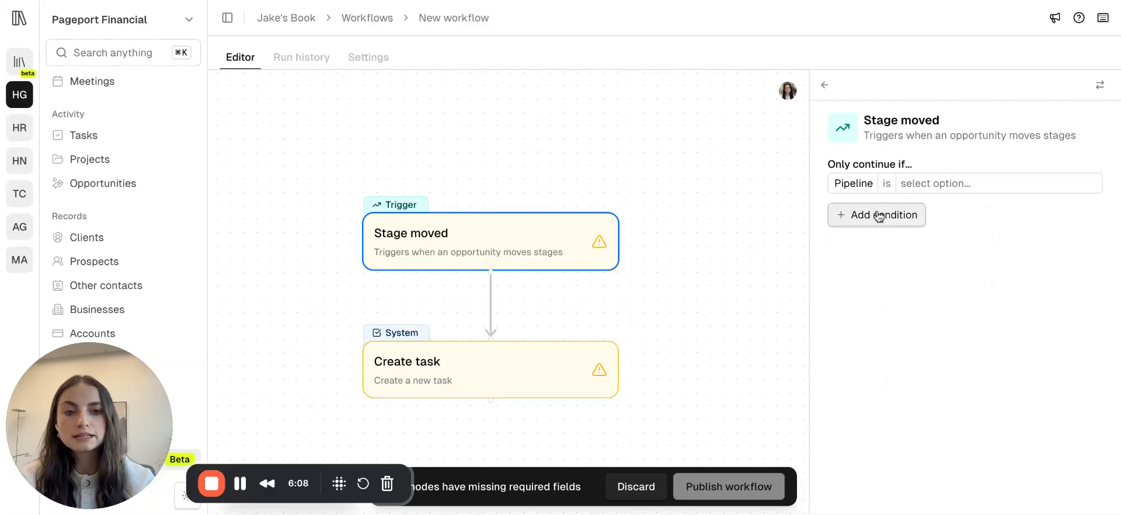
left_click(880, 216)
left_click(871, 295)
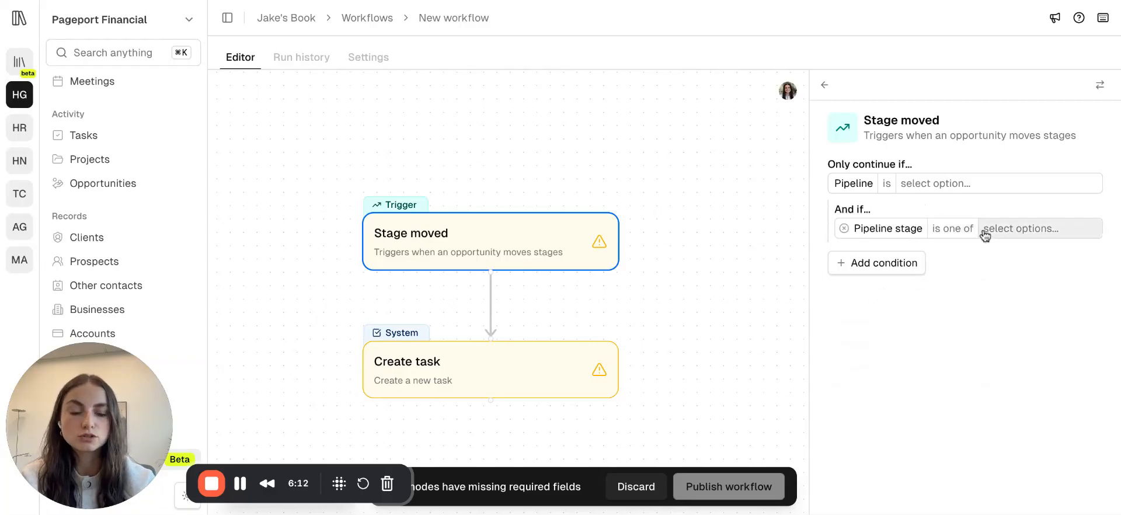
left_click(1022, 229)
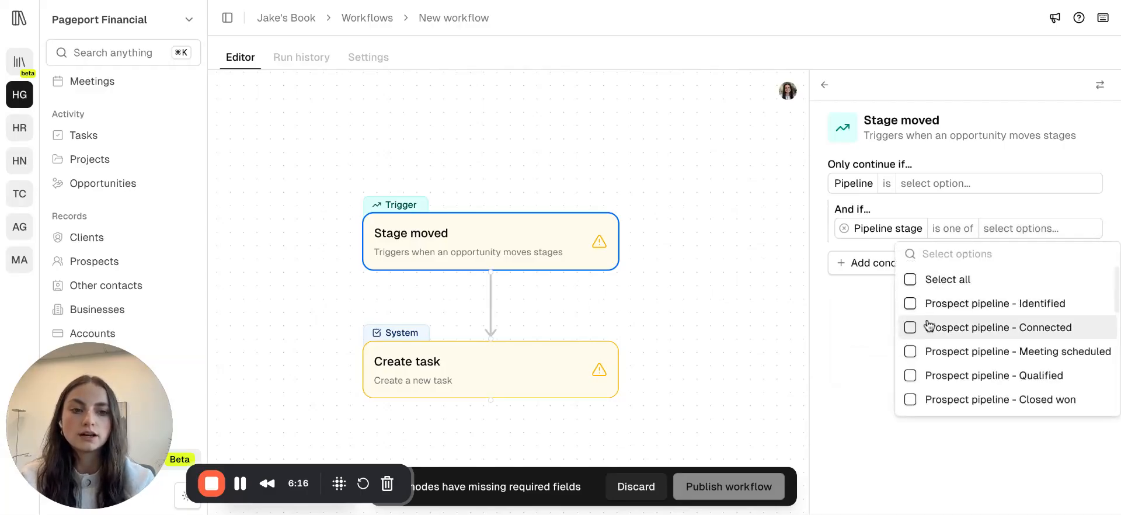
left_click(935, 351)
left_click(864, 333)
Switch the action node from Create task to Send email.
left_click(496, 366)
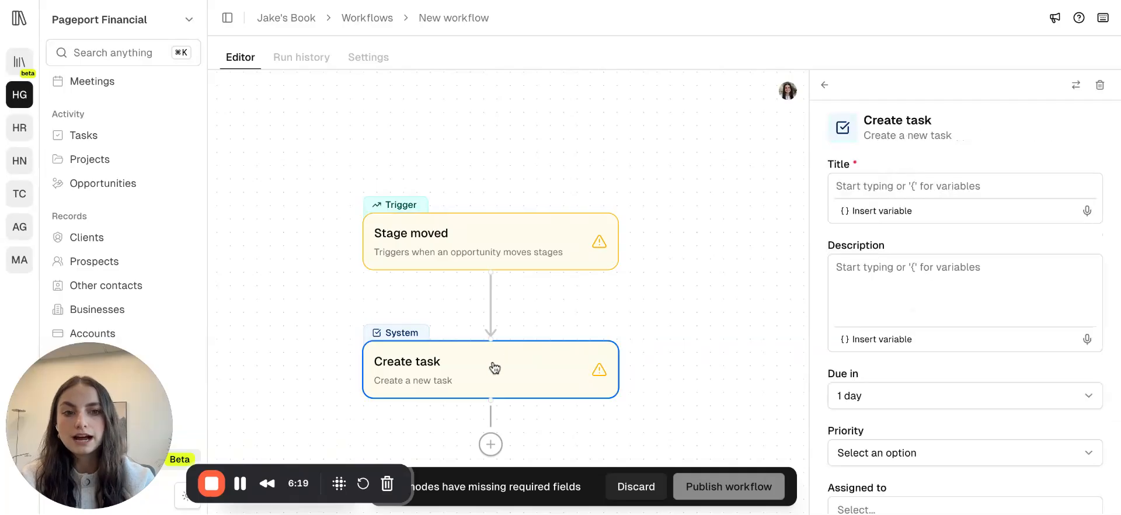
left_click(1076, 86)
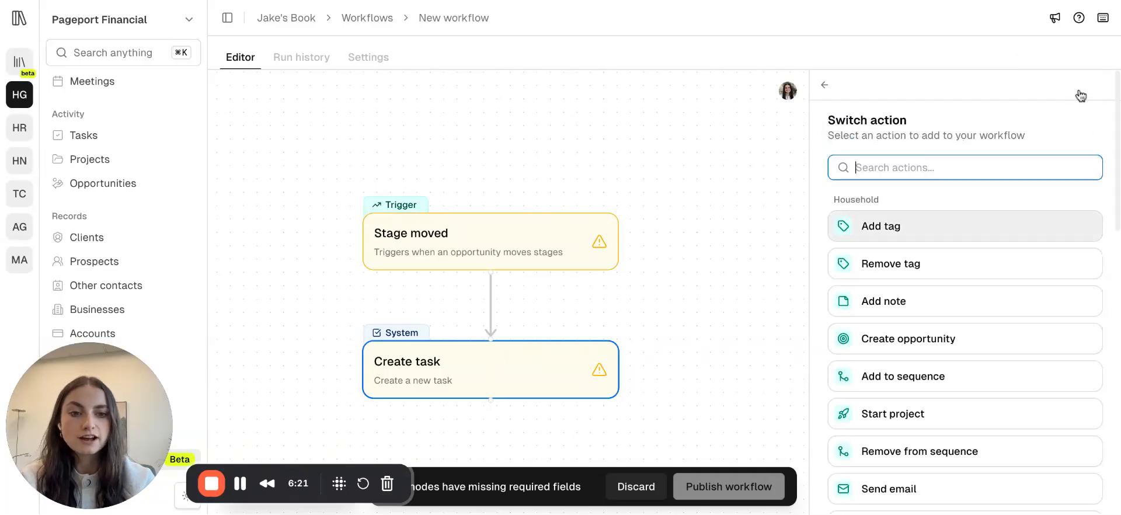
scroll(924, 350, "down", 5)
left_click(901, 245)
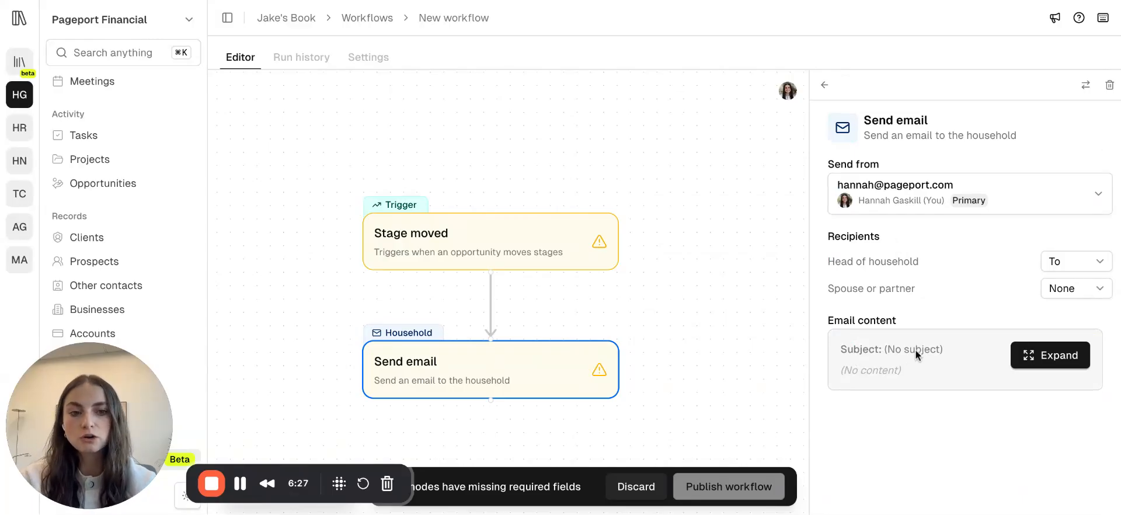
Open the action switcher for the Send email node.
left_click(1086, 85)
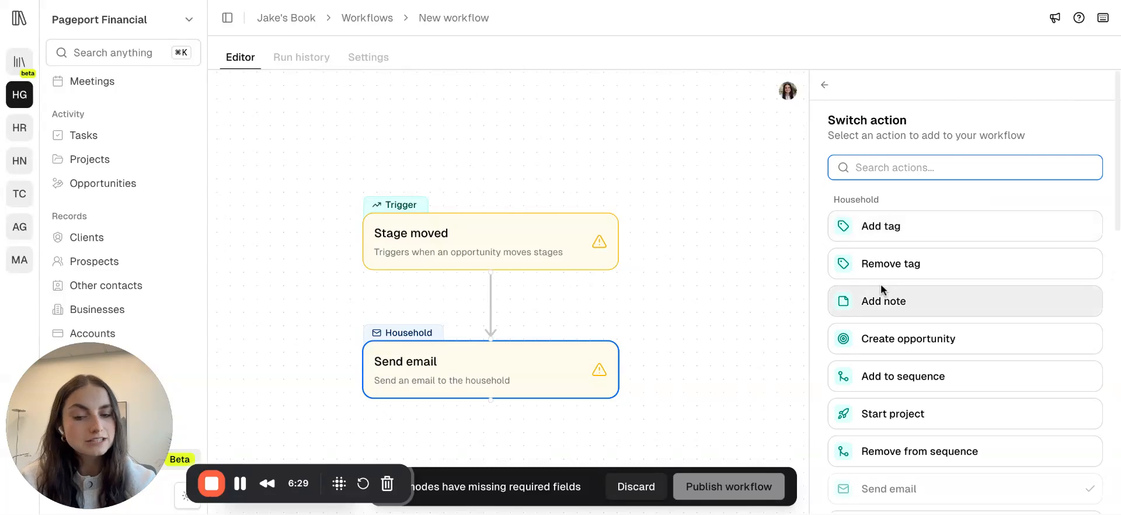